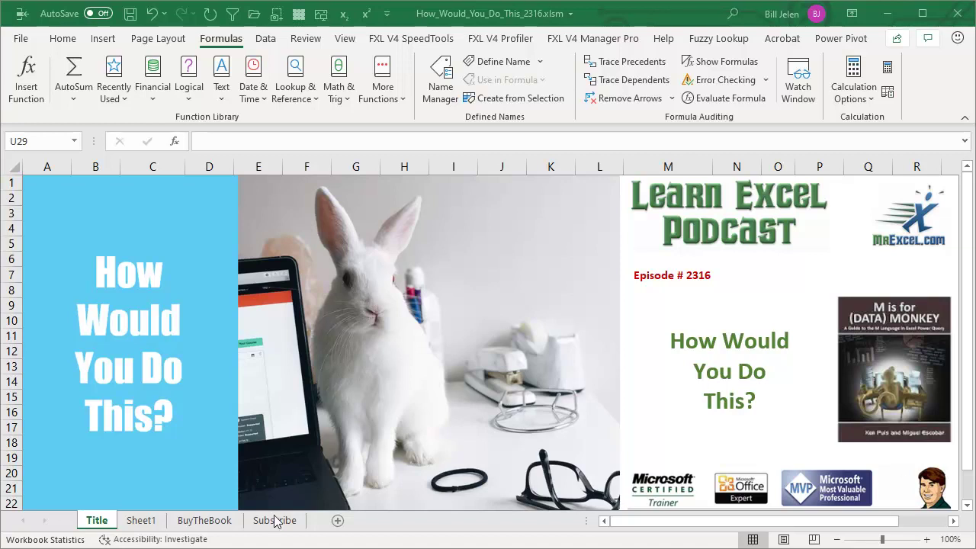
Step: On Sheet1, examine the source table's header row across the department, employee and quarter columns
left_click(141, 520)
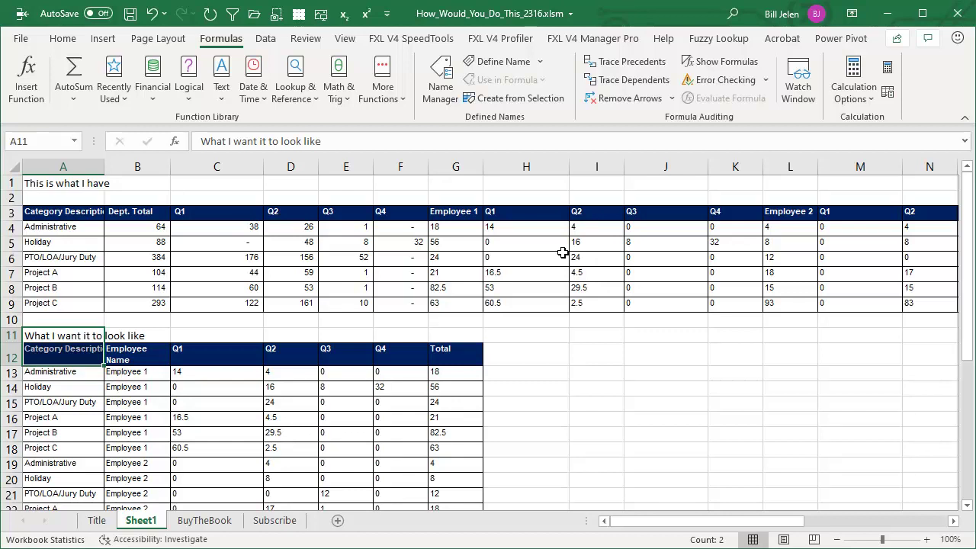
left_click(449, 213)
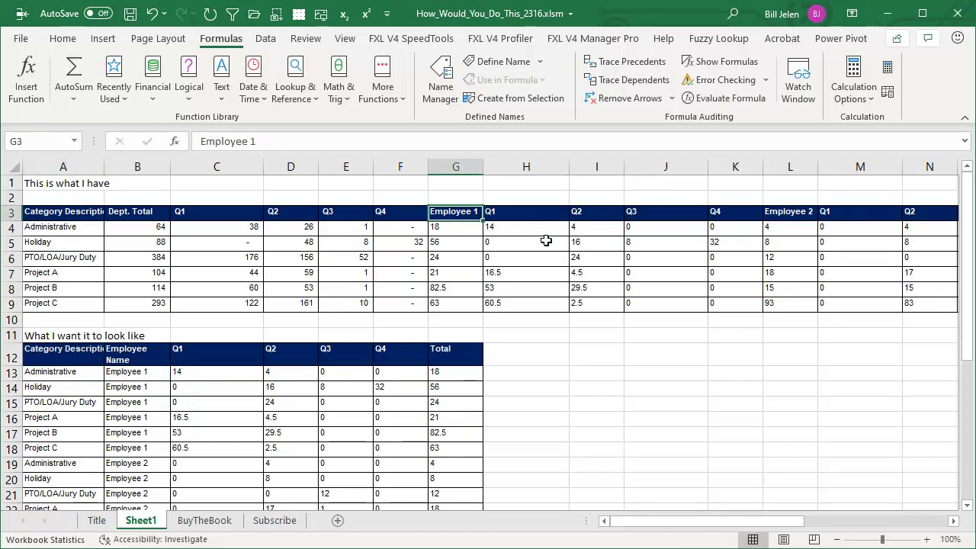
key("Right")
key("Right")
key("Right")
key("Right")
key("Right")
key("Right")
key("Right")
key("Right")
key("Right")
key("Right")
key("Right")
key("Right")
key("Right")
key("Right")
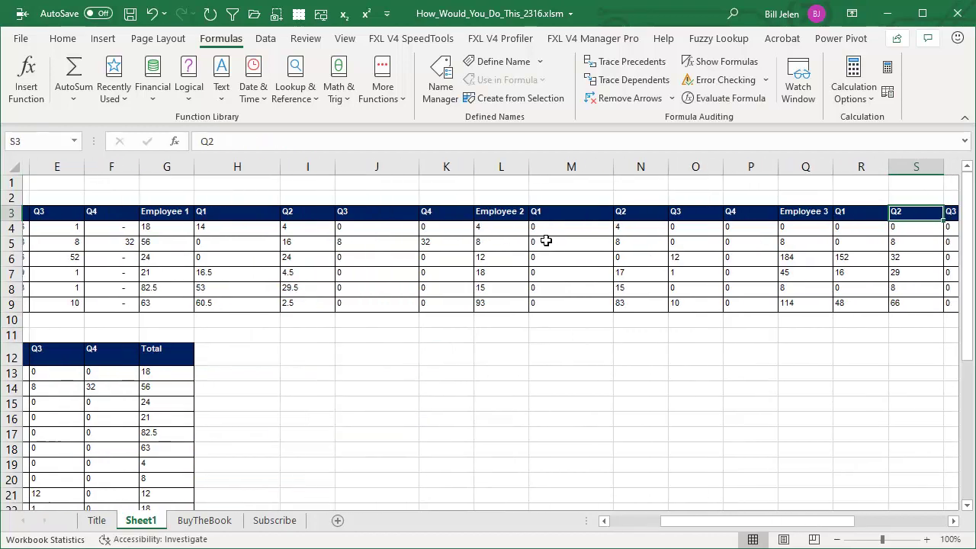
key("Right")
key("Left")
key("Left")
key("Left")
key("Left")
key("Left")
key("Left")
key("Left")
key("Left")
key("Left")
key("Left")
key("Left")
key("Left")
key("Left")
key("Left")
key("Left")
key("Left")
key("Left")
key("Left")
key("Left")
key("Left")
key("Left")
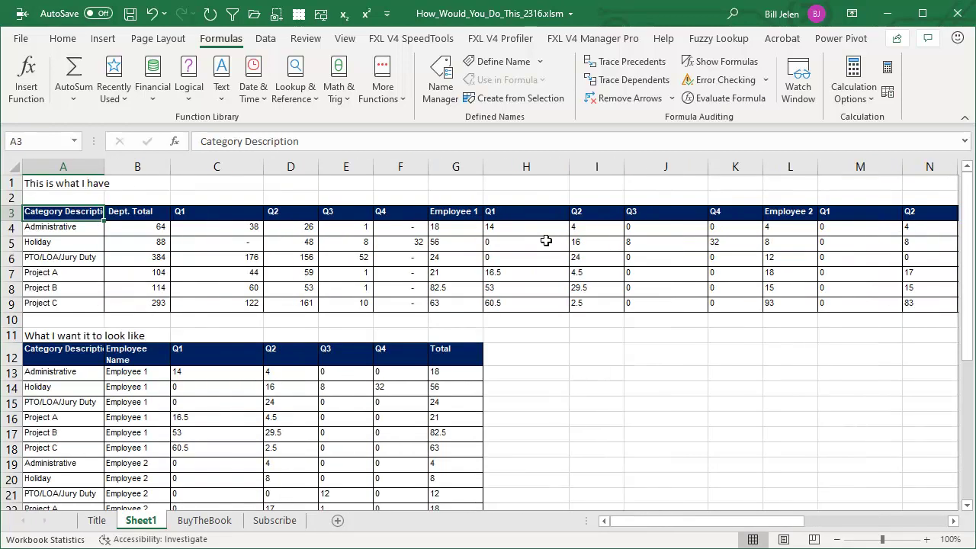
Step: Examine the desired layout below the source table and compare Employee 1's totals with the quarterly values for Administrative and Holiday
left_click(151, 376)
scroll(178, 388, "down", 2)
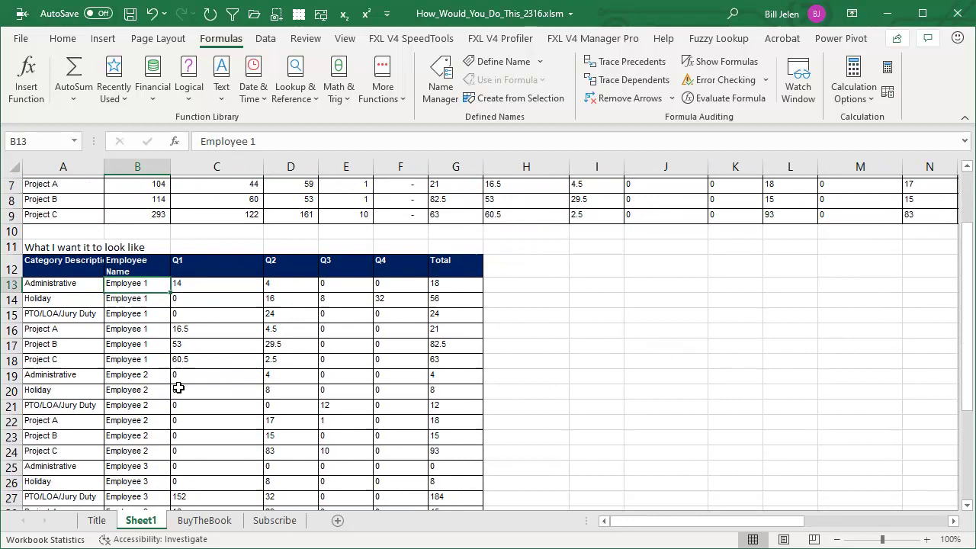
scroll(179, 388, "up", 2)
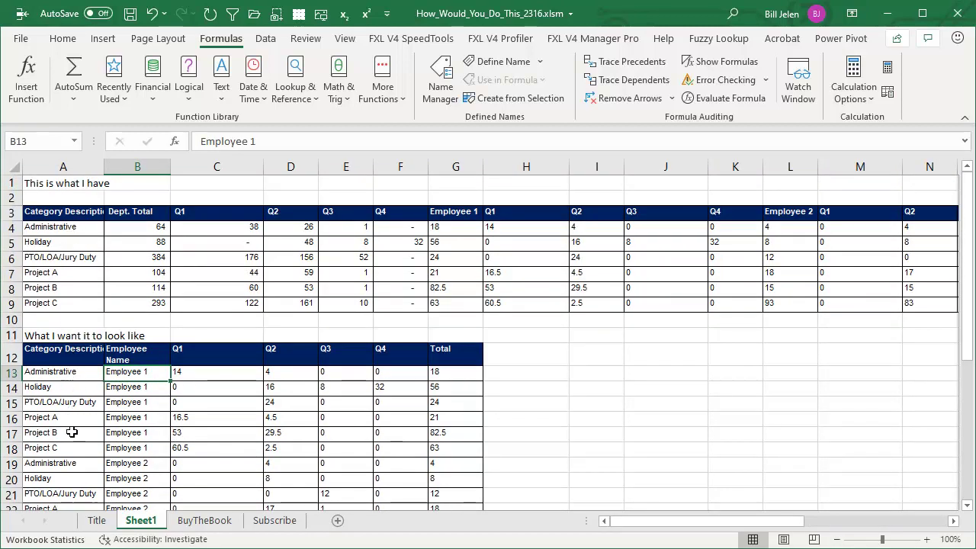
left_click(436, 213)
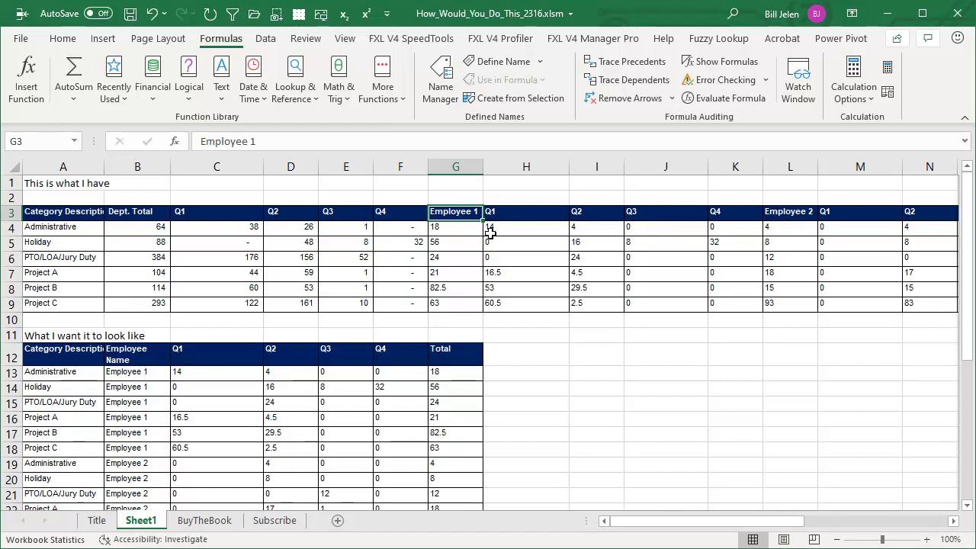
left_click(454, 230)
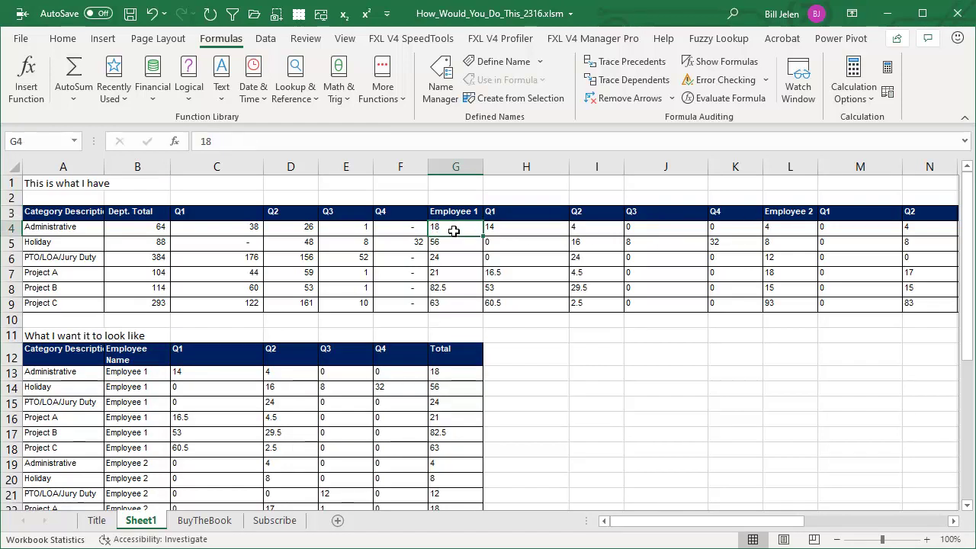
left_click_drag(488, 227, 714, 228)
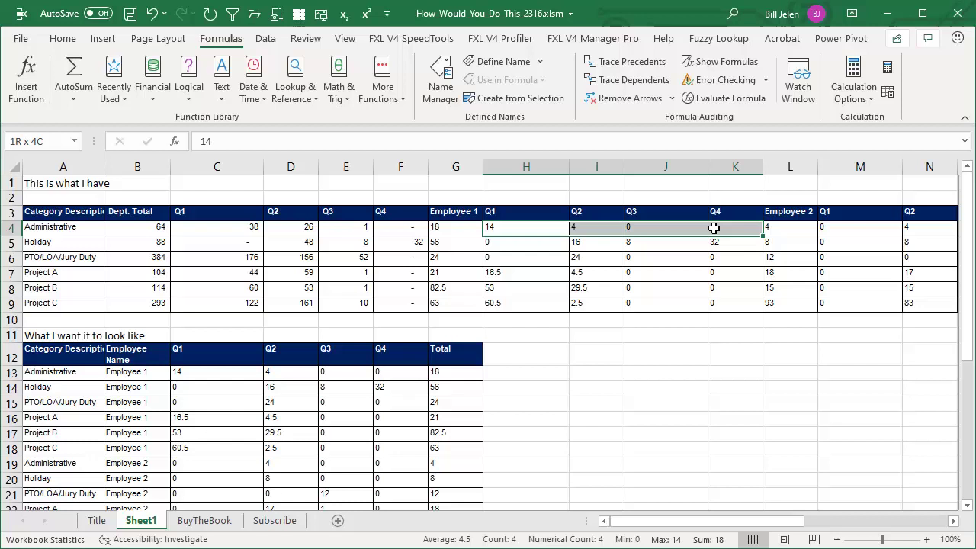
left_click(467, 229)
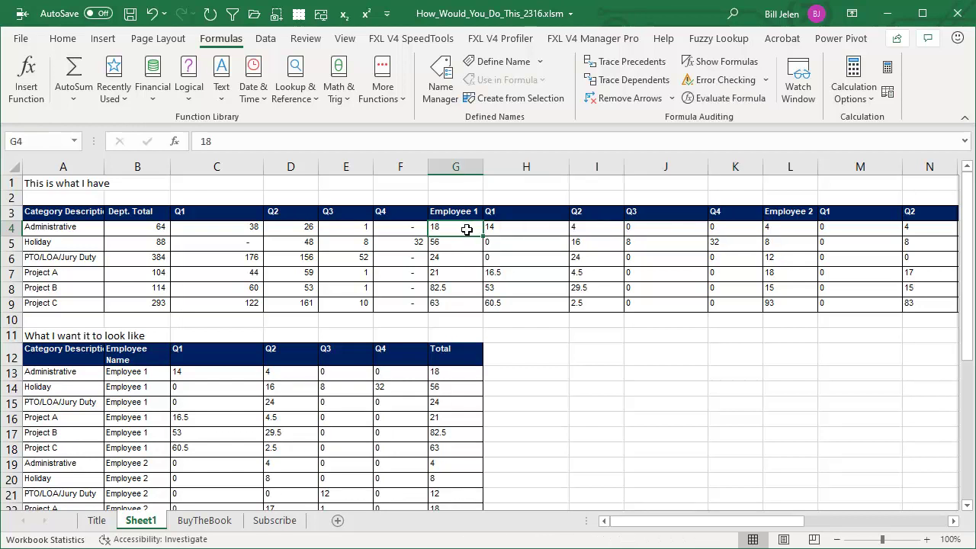
left_click(465, 245)
left_click_drag(499, 245, 721, 242)
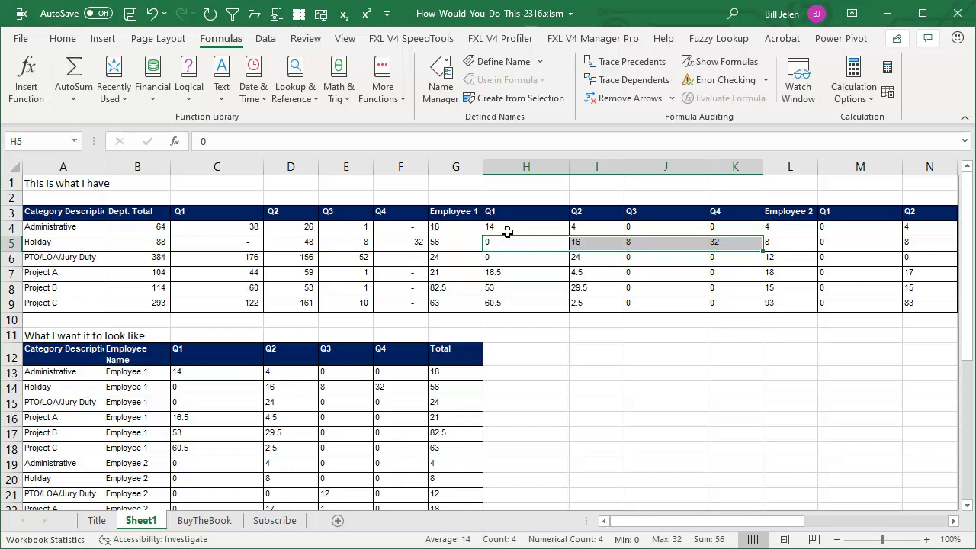
Step: Name the whole source table range starting at A3 UglyData
left_click(76, 212)
key("ctrl+a")
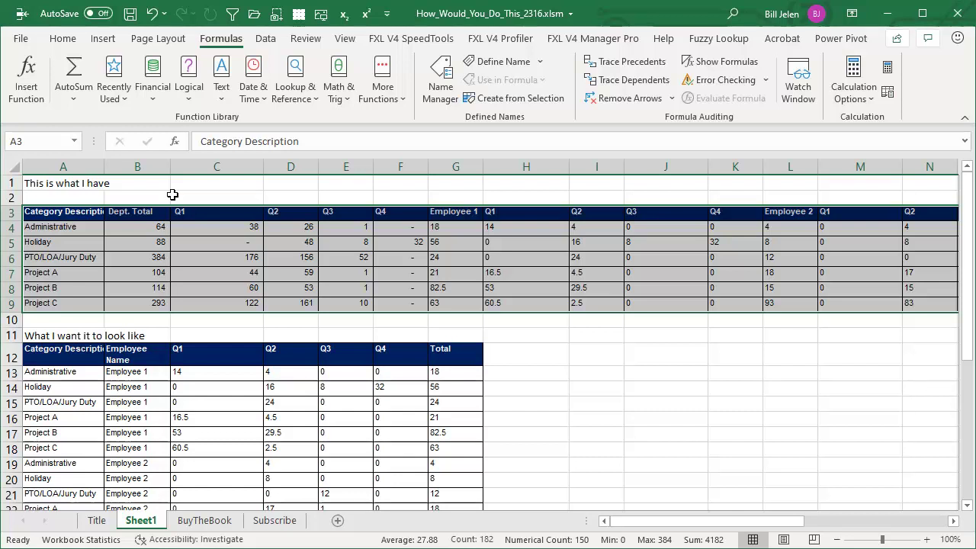
left_click(45, 138)
type("UglyData")
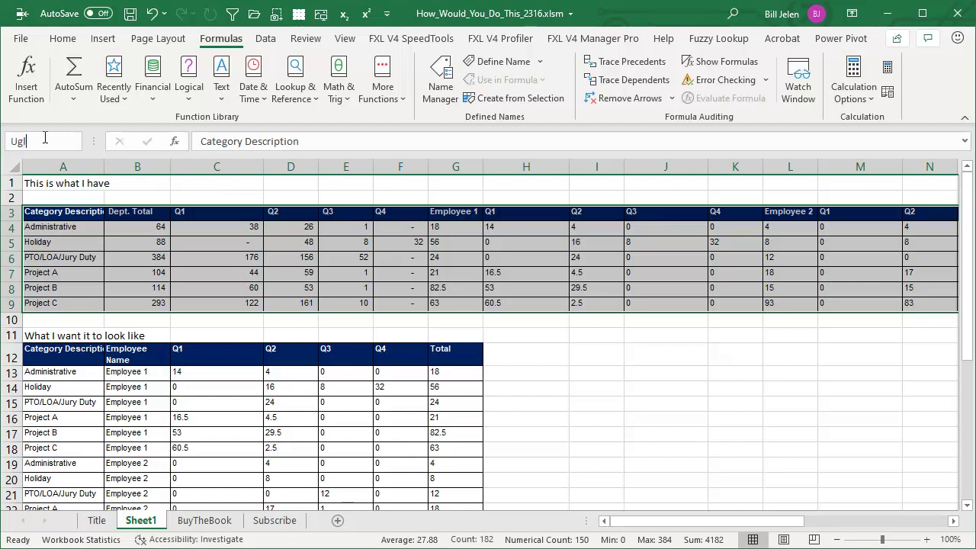
key("Return")
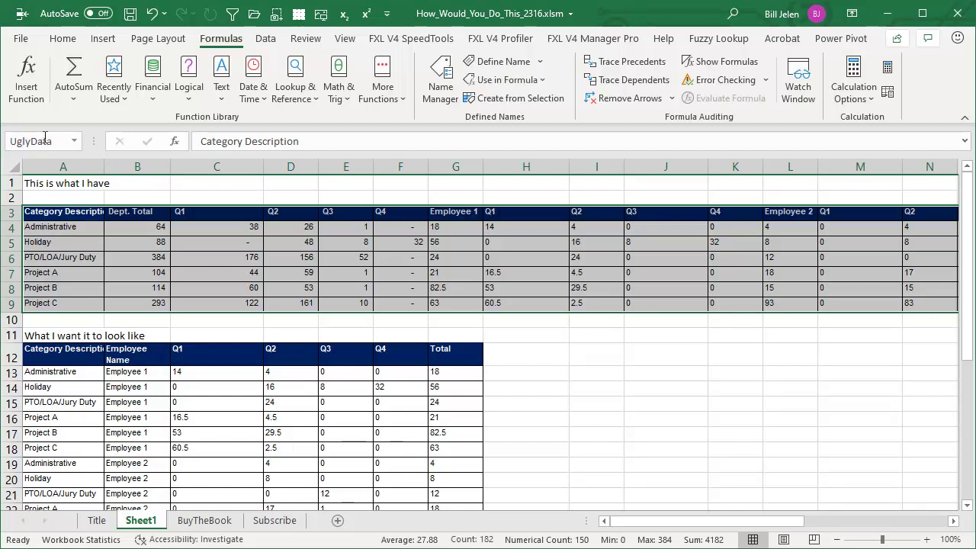
Step: Load the UglyData range into the Power Query Editor and look over its columns
left_click(264, 40)
left_click(102, 96)
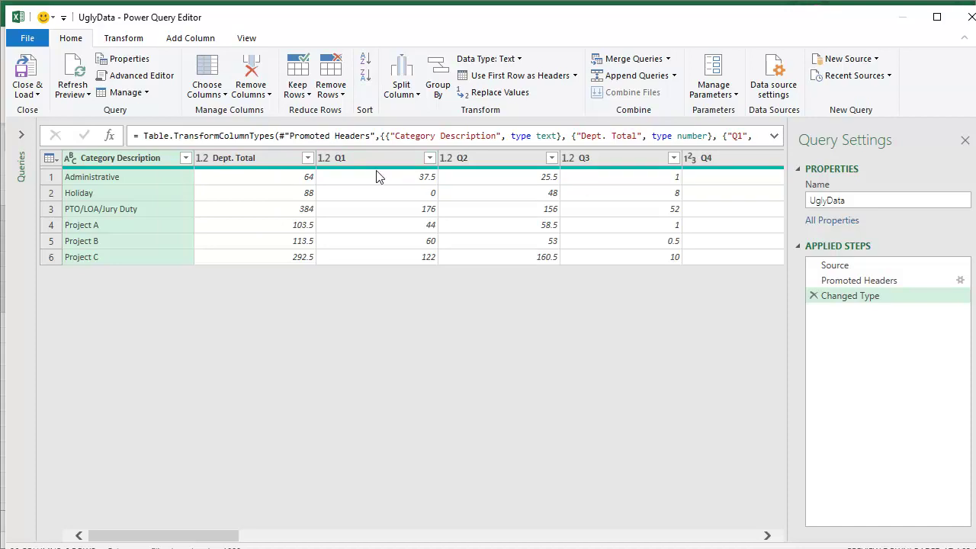
mouse_move(147, 168)
left_click(767, 535)
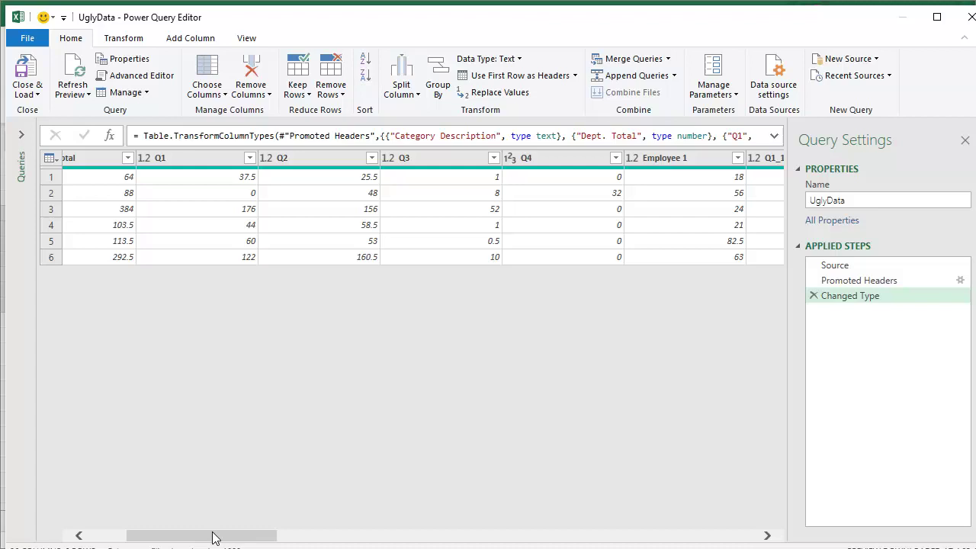
left_click_drag(214, 539, 160, 543)
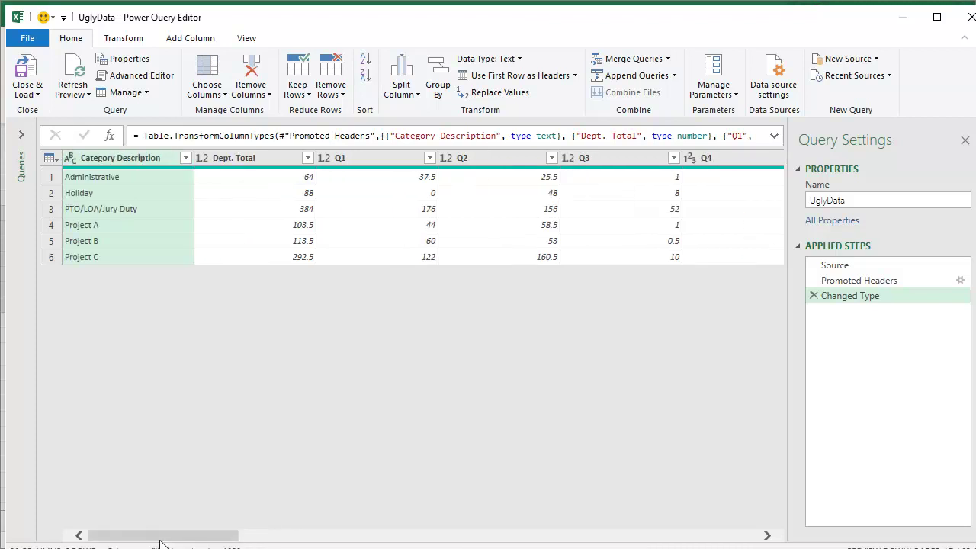
Step: Unpivot all columns other than Category Description
left_click(128, 39)
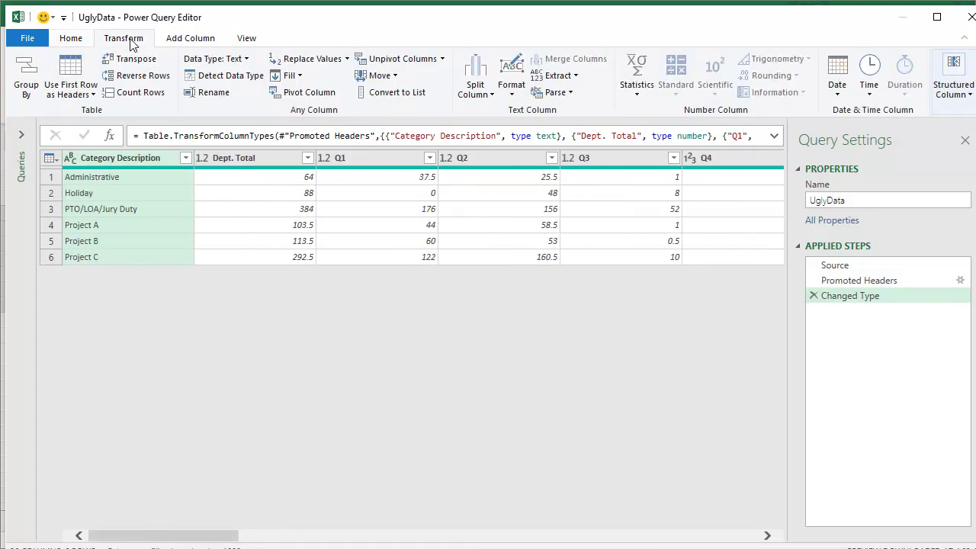
left_click(442, 59)
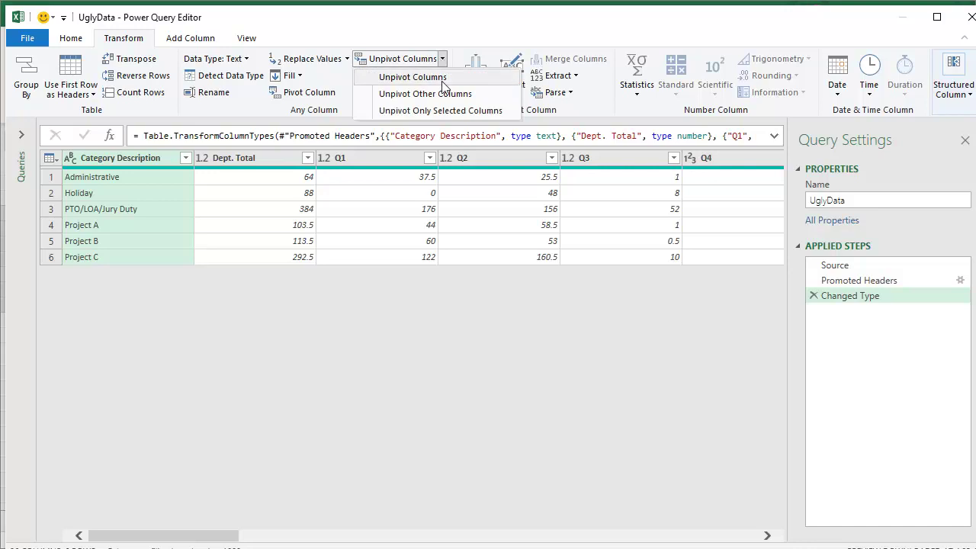
left_click(438, 94)
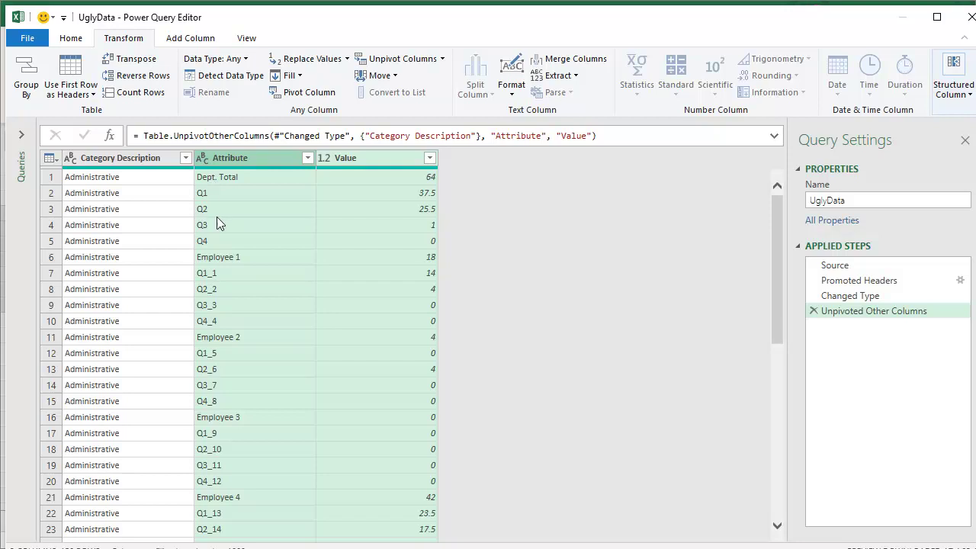
Step: Review the column names at the Promoted Headers query step, and return to the Unpivoted Other Columns step
left_click(843, 282)
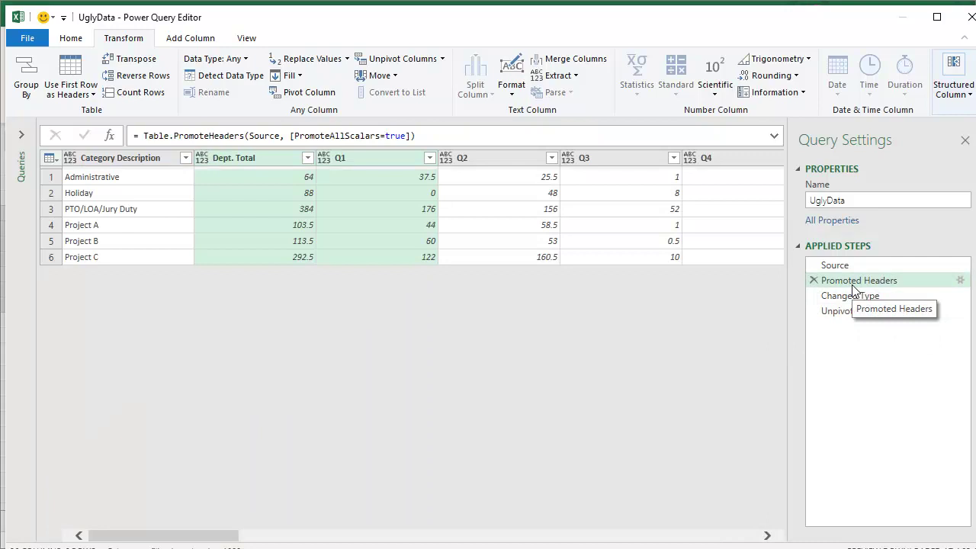
left_click(767, 535)
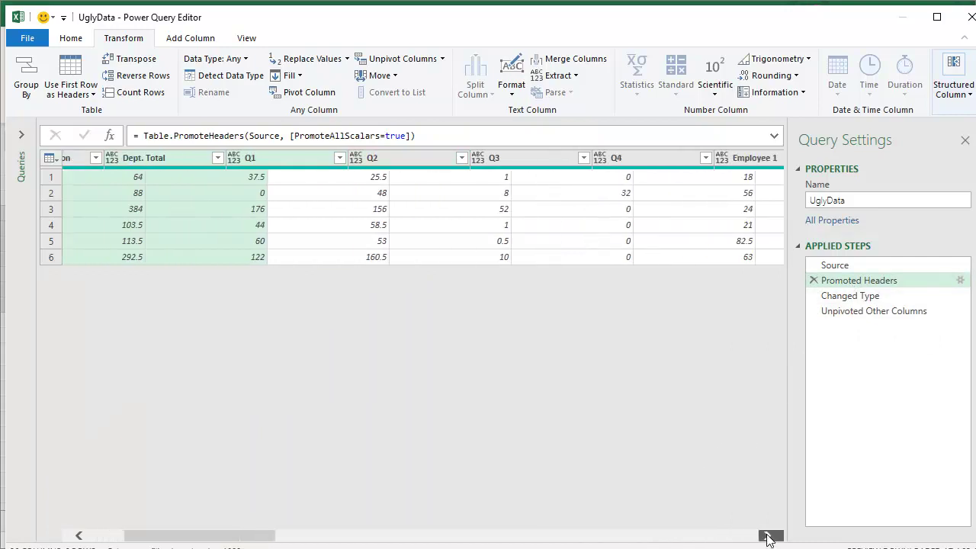
left_click(767, 535)
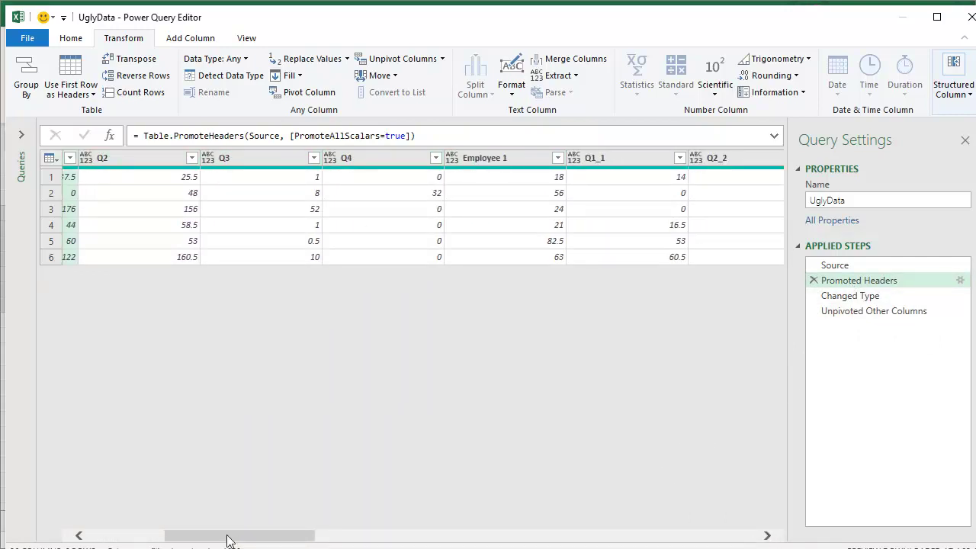
left_click_drag(228, 536, 152, 535)
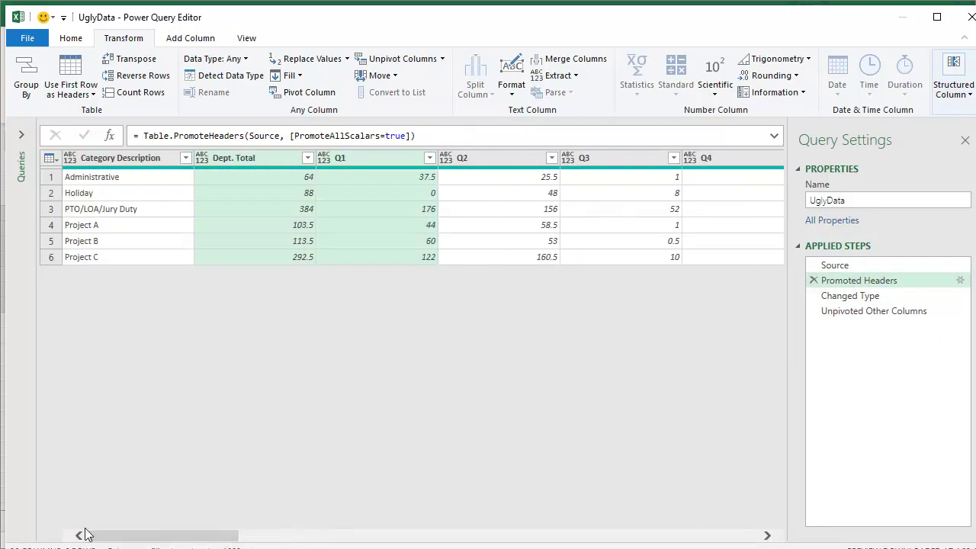
left_click(839, 311)
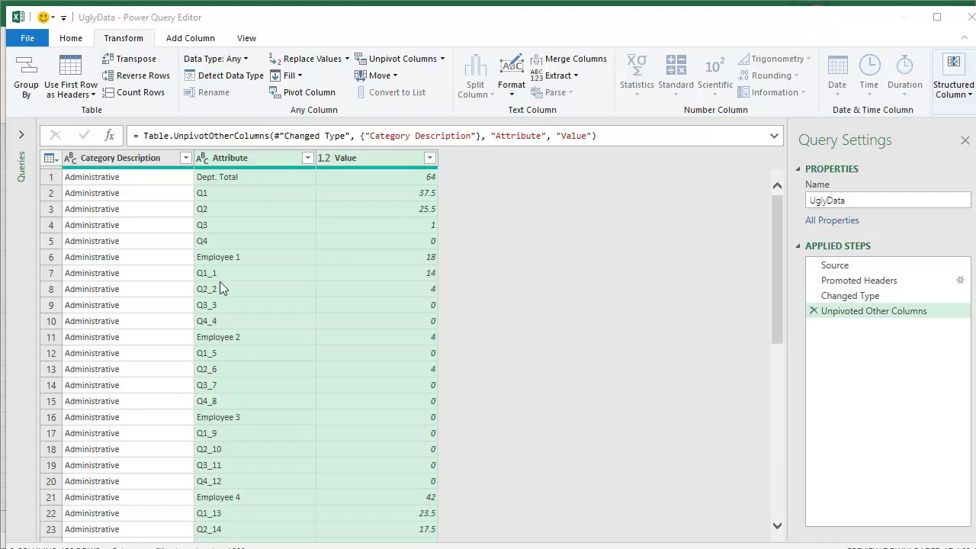
Step: Split the Attribute column by the custom delimiter "_" at the left-most delimiter
left_click(237, 161)
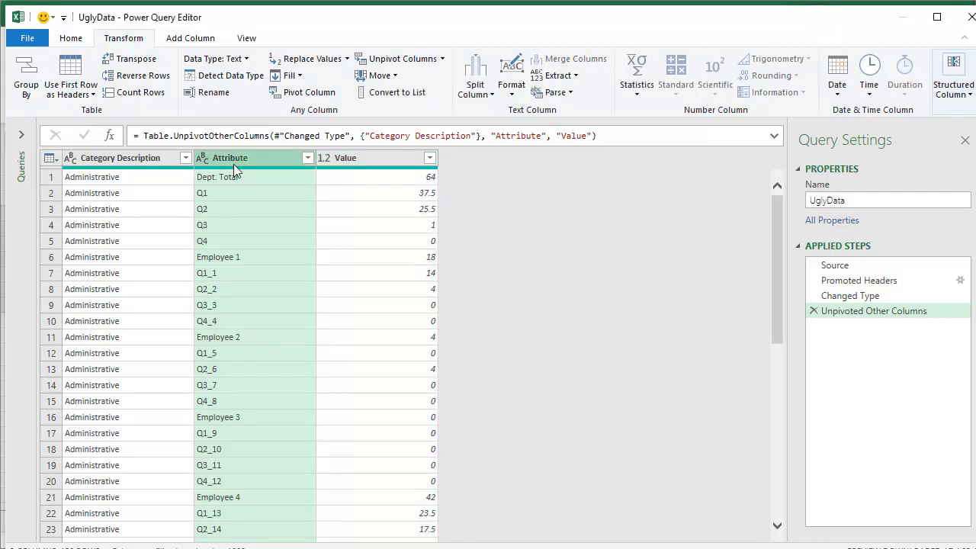
left_click(475, 85)
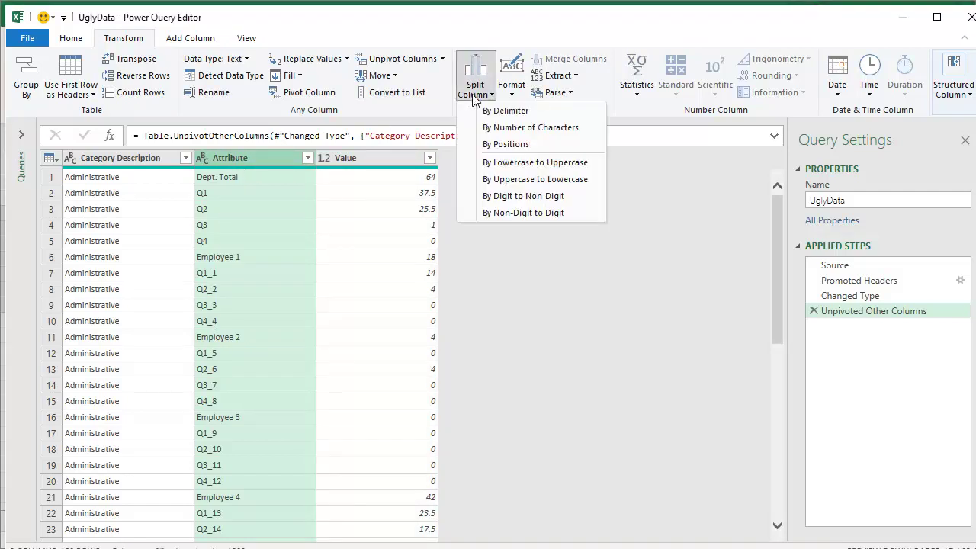
left_click(489, 112)
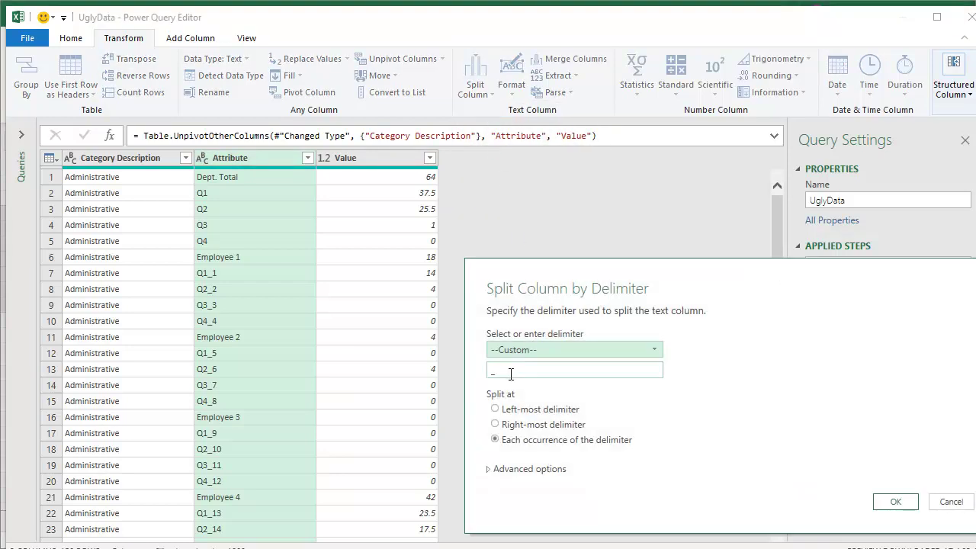
left_click(497, 410)
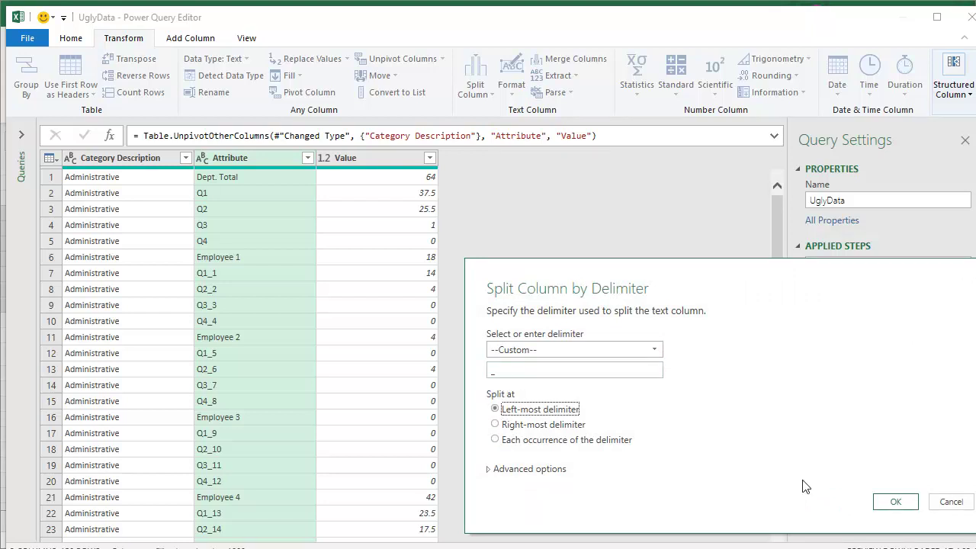
left_click(894, 501)
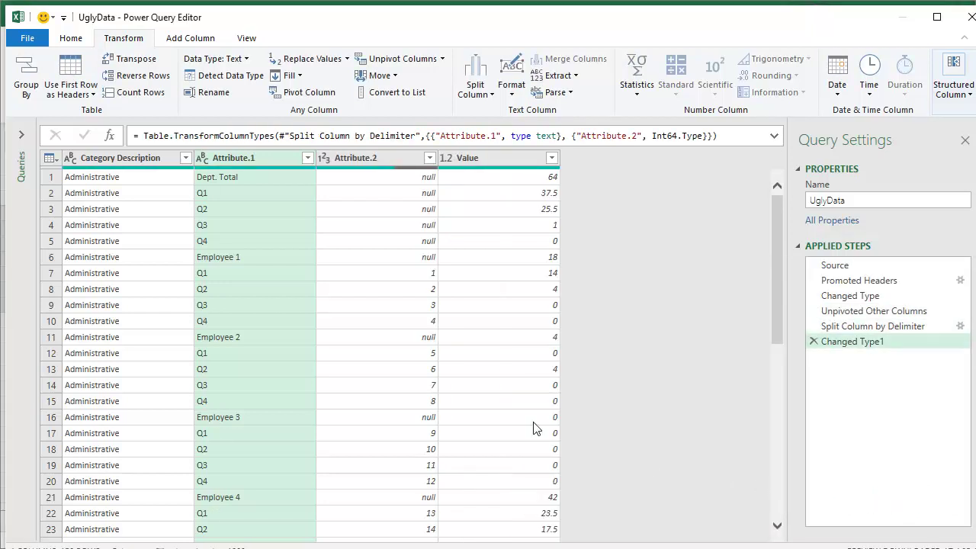
Step: Remove the Attribute.2 column
left_click(369, 158)
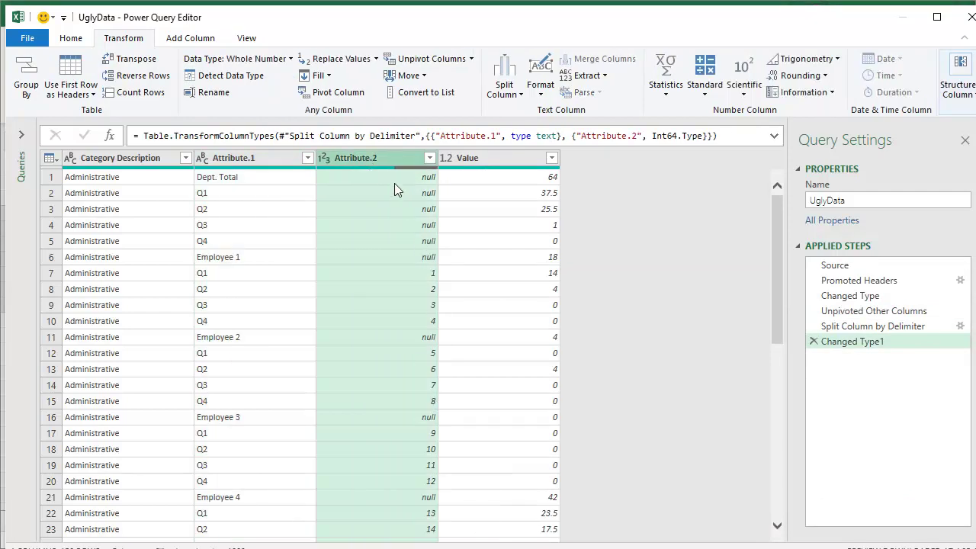
right_click(385, 157)
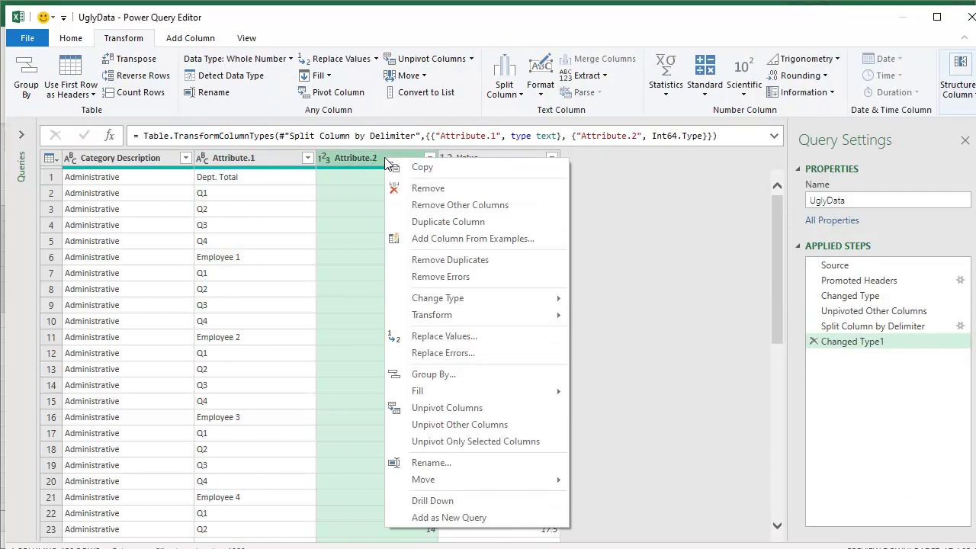
left_click(407, 190)
Step: Rename the Attribute.1 column as TextValue
right_click(254, 160)
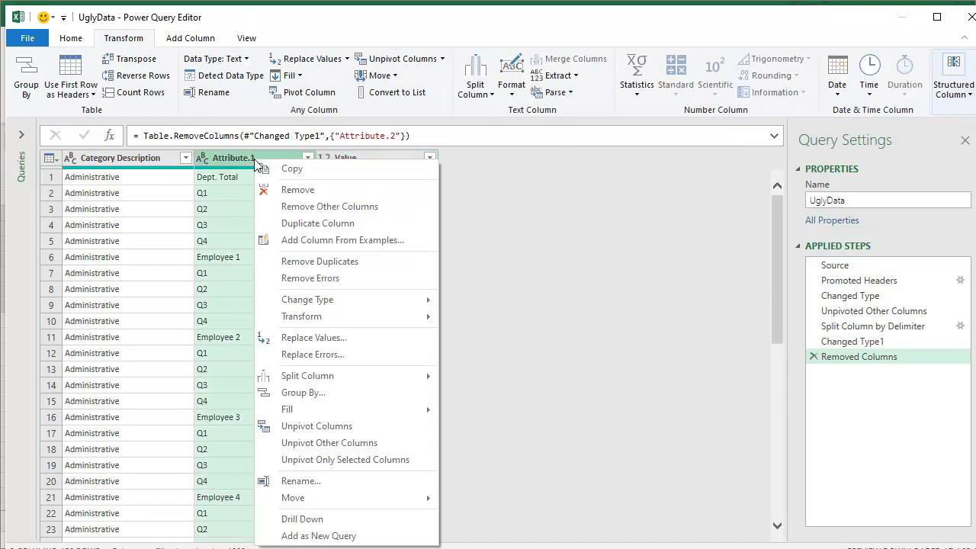
left_click(313, 482)
type("TextValue")
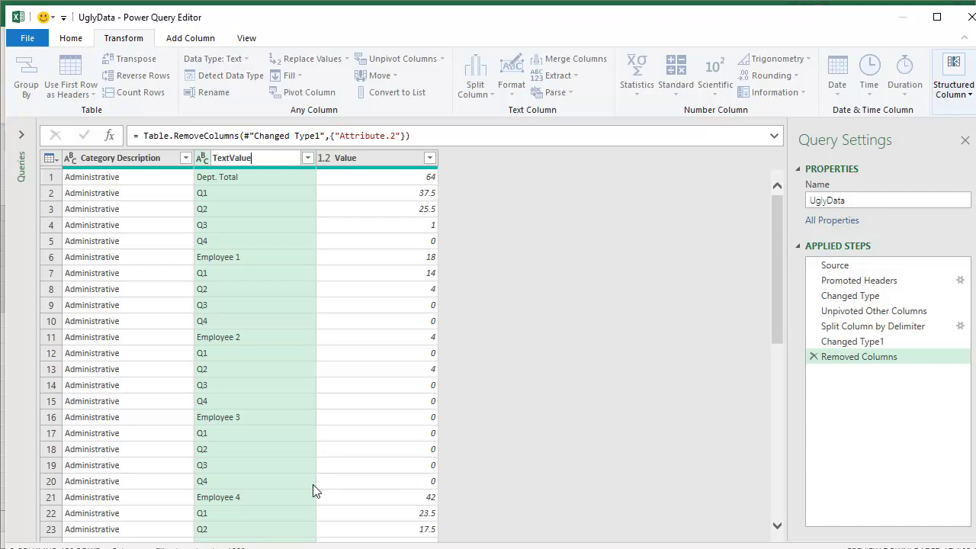
key("Return")
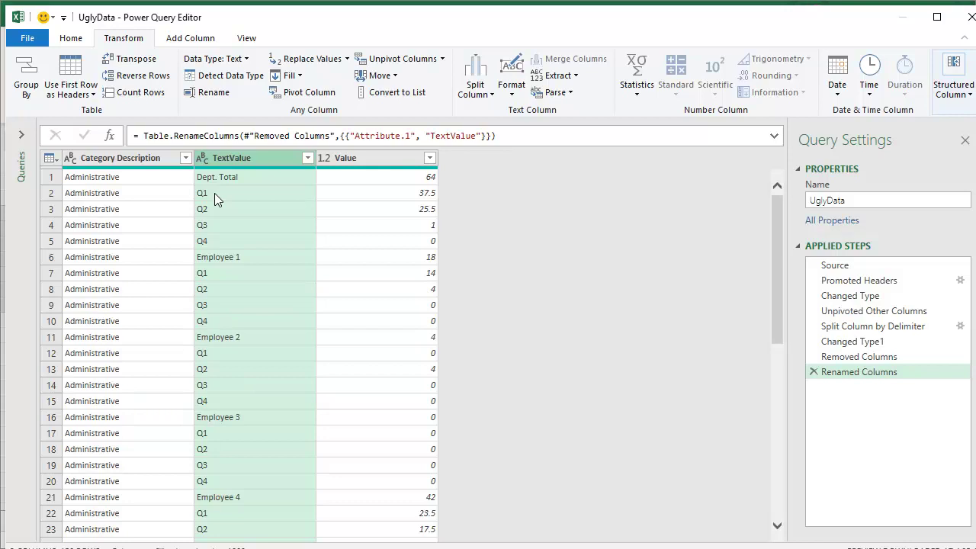
Step: Start a new custom column and name it Length
left_click(195, 40)
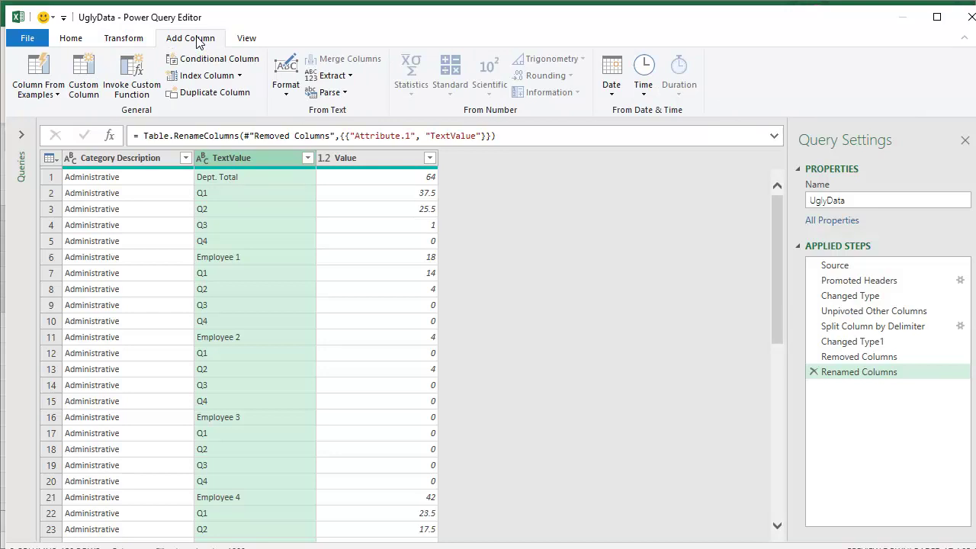
left_click(84, 76)
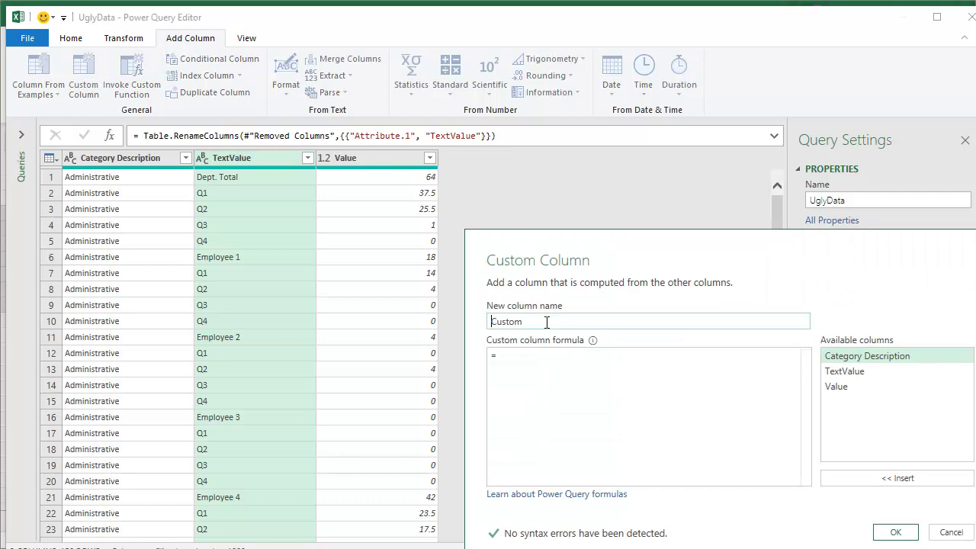
double_click(547, 321)
type("Length")
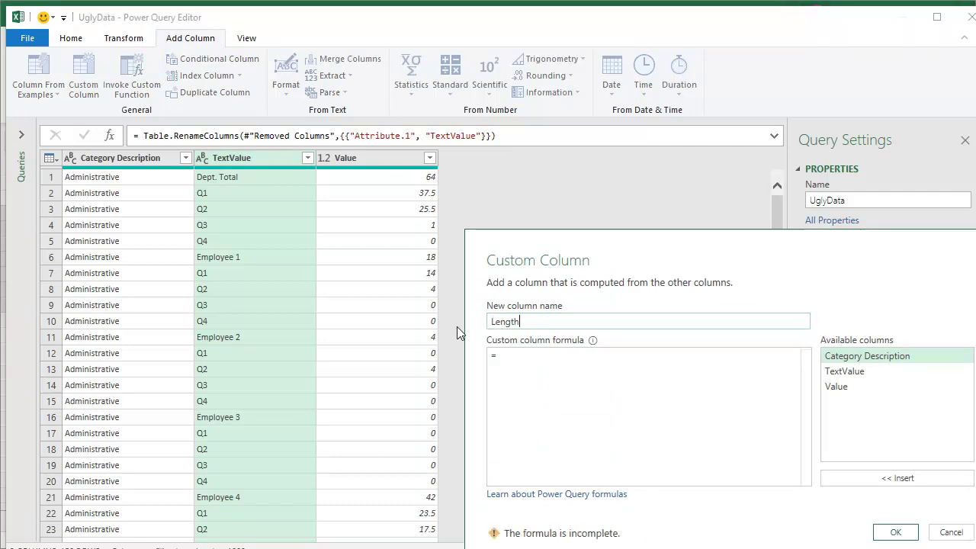
Step: Give the Length column the formula Text.Length([TextValue]) and add it to the query
left_click(506, 356)
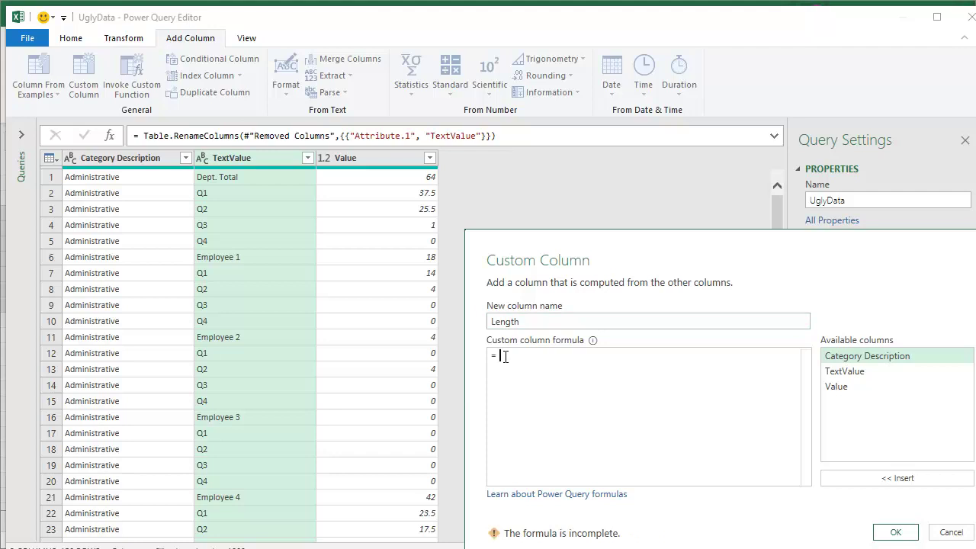
type("T")
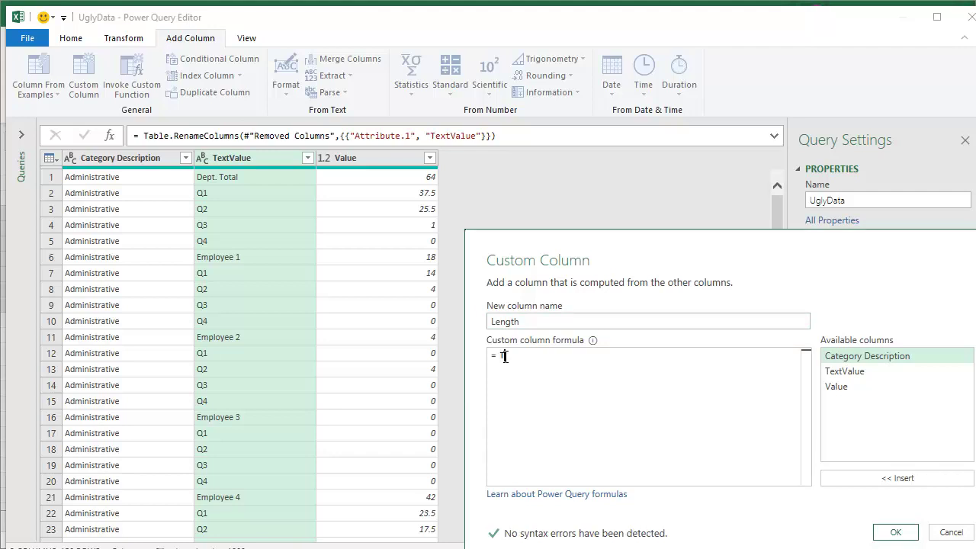
type("ext.")
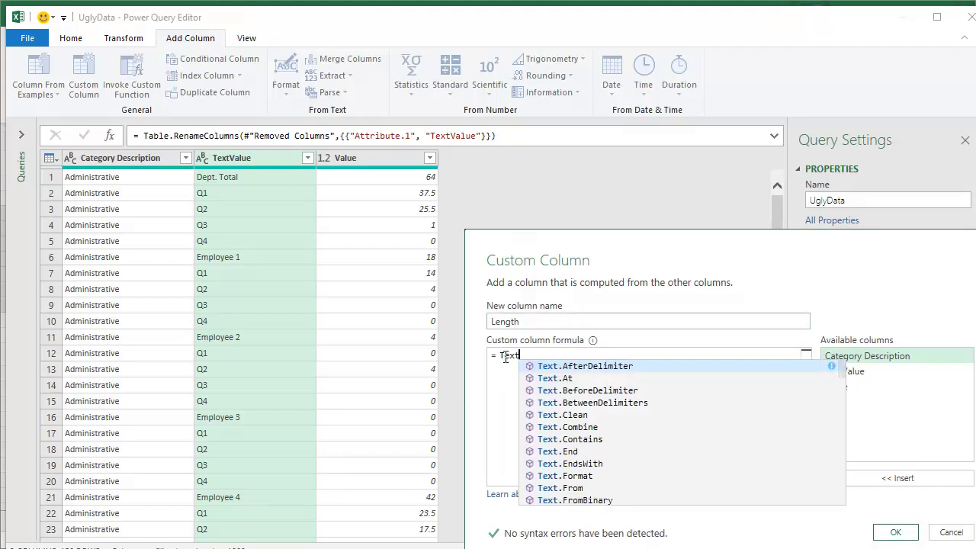
key("BackSpace")
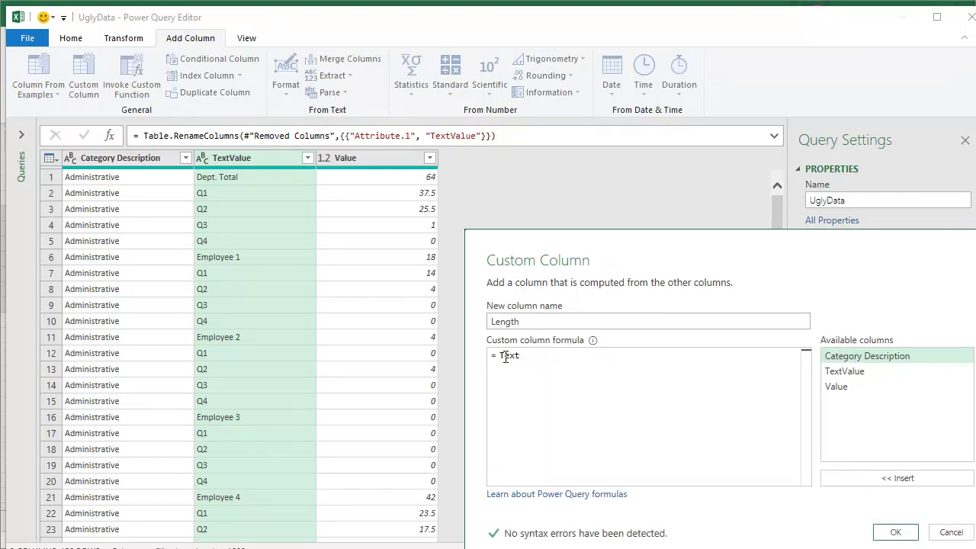
type(".L")
key("Tab")
type("(")
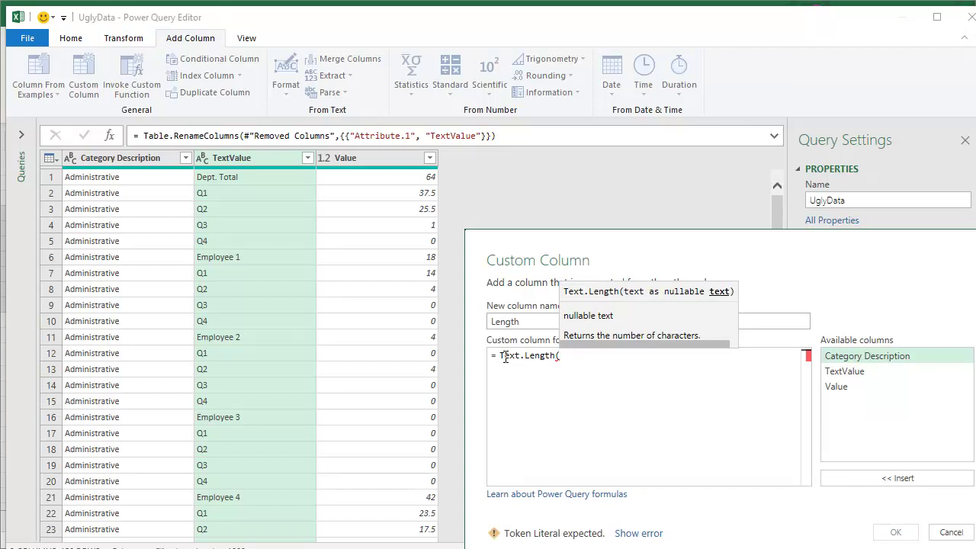
double_click(844, 373)
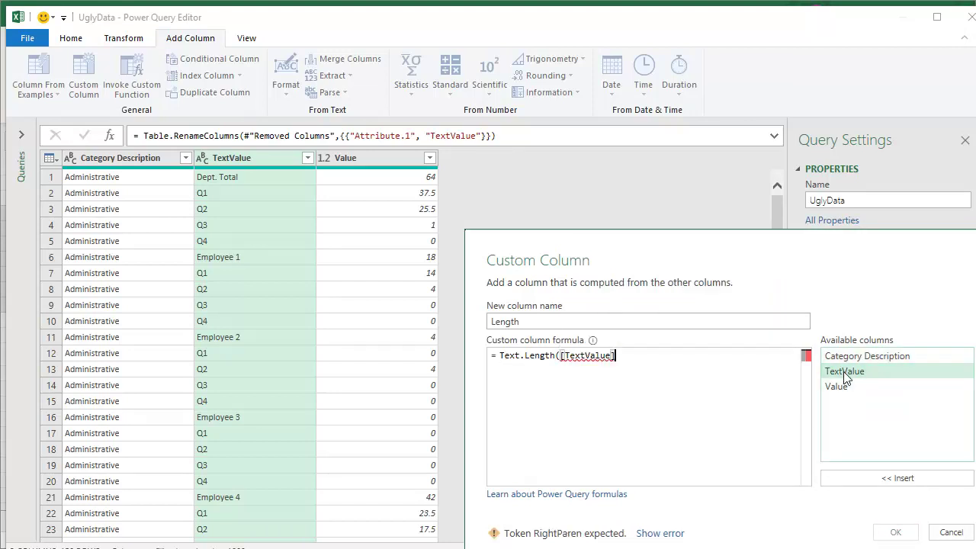
type(")")
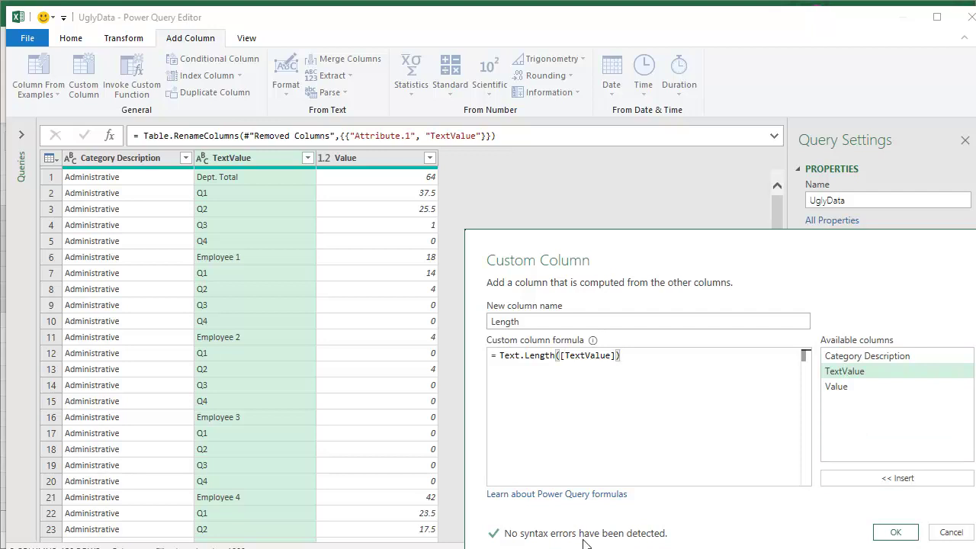
left_click(894, 532)
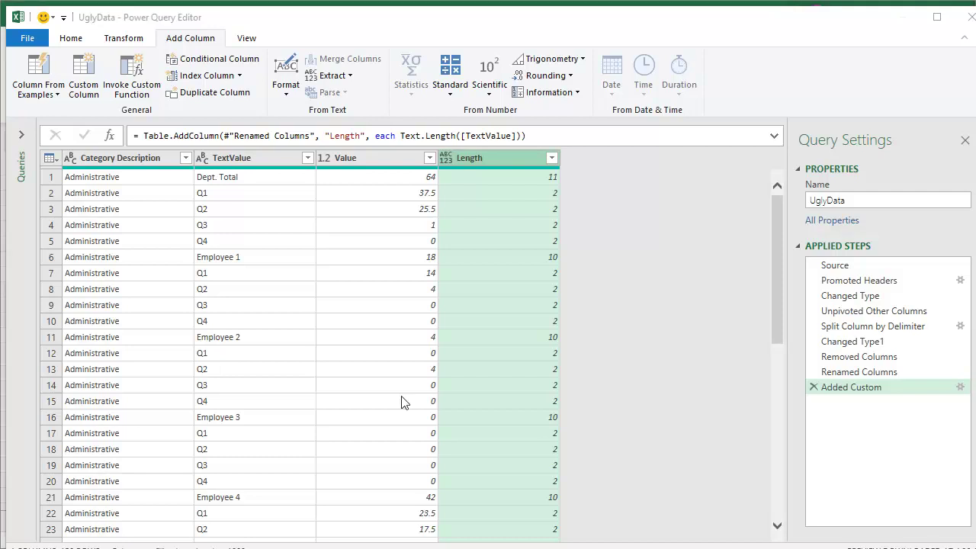
Step: Start a conditional column called Name with the condition that Length is greater than 2
left_click(207, 61)
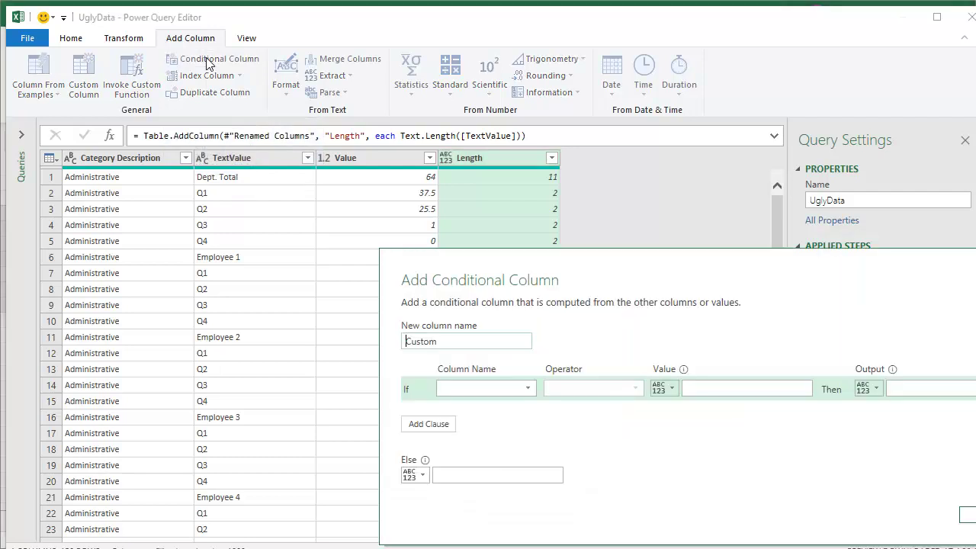
left_click_drag(453, 342, 372, 349)
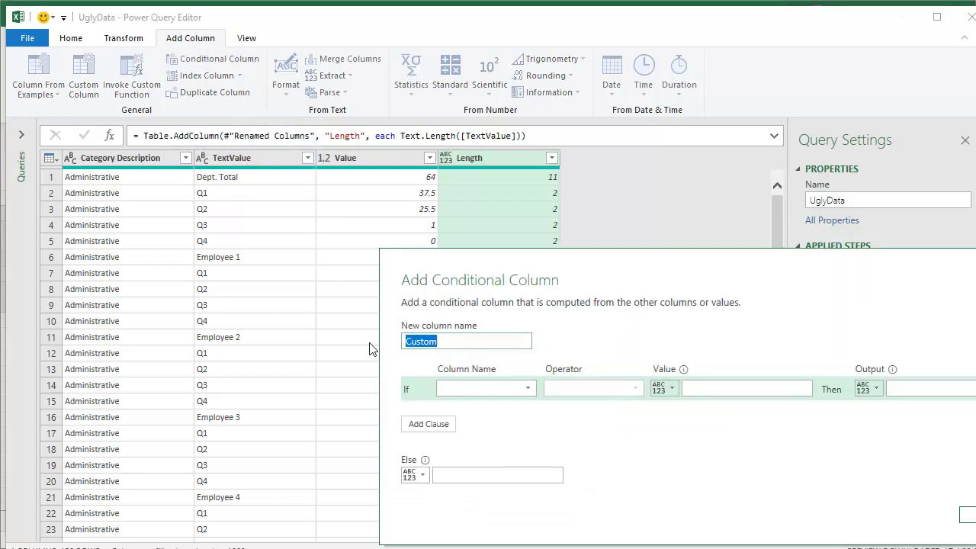
type("Name")
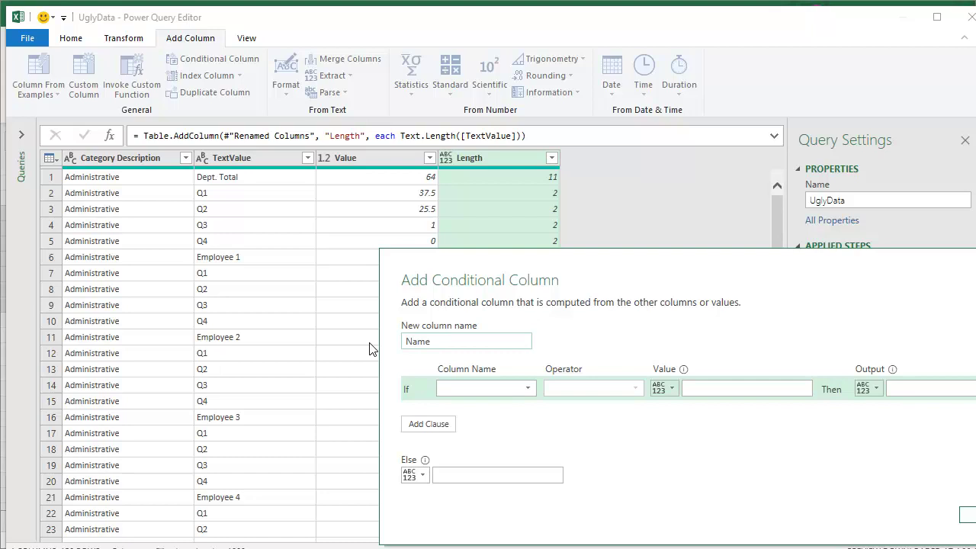
left_click(528, 389)
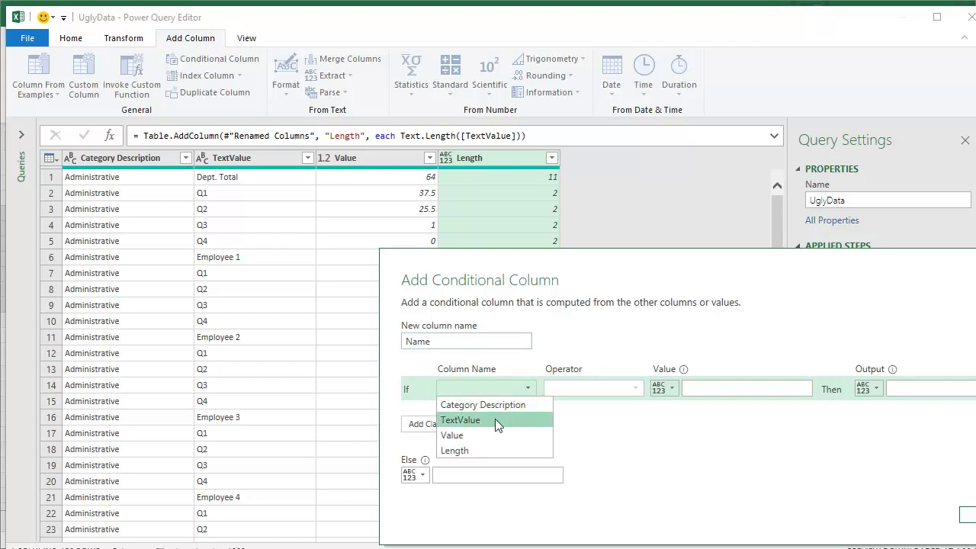
left_click(462, 450)
left_click(587, 390)
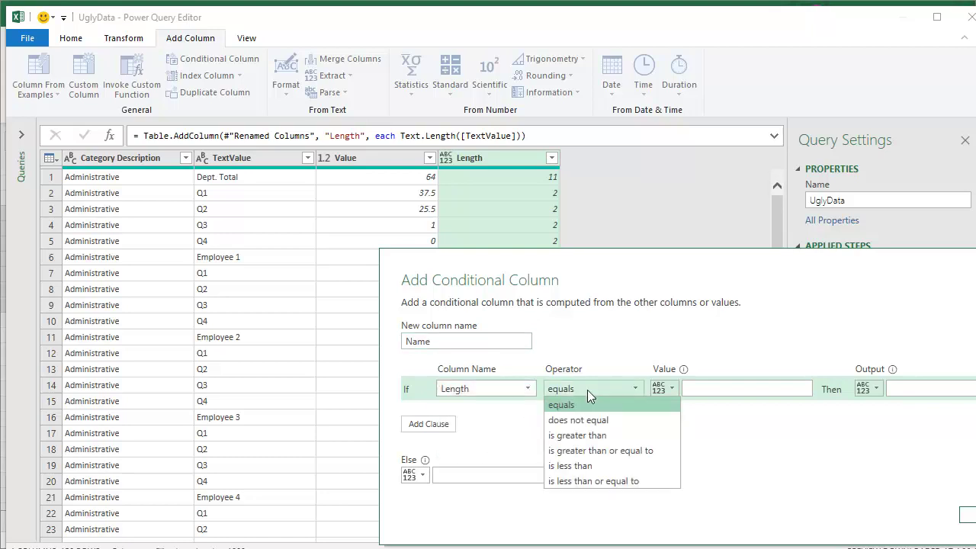
left_click(576, 436)
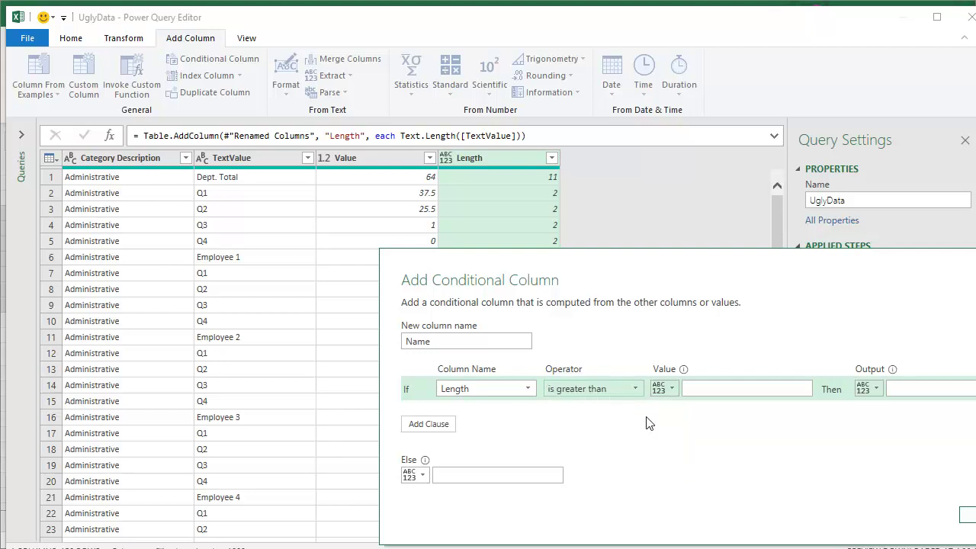
left_click(701, 388)
type("2")
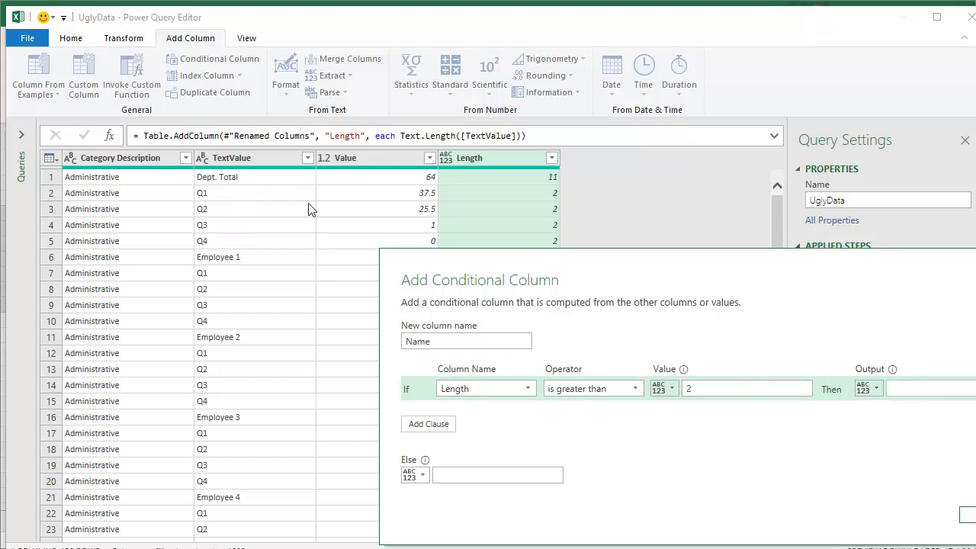
Step: Make the Name column output the TextValue column when the condition is met and null otherwise, and add it
left_click(877, 389)
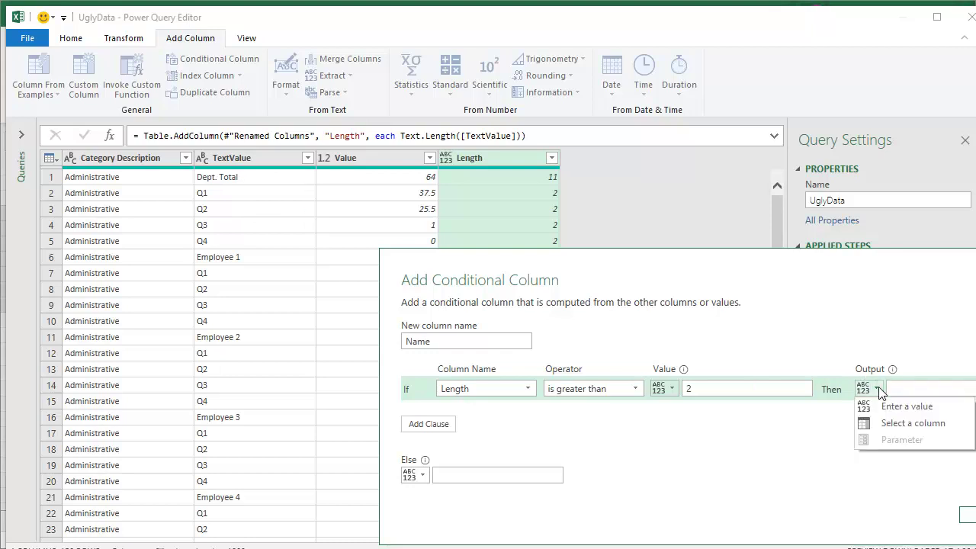
left_click(898, 426)
left_click(925, 394)
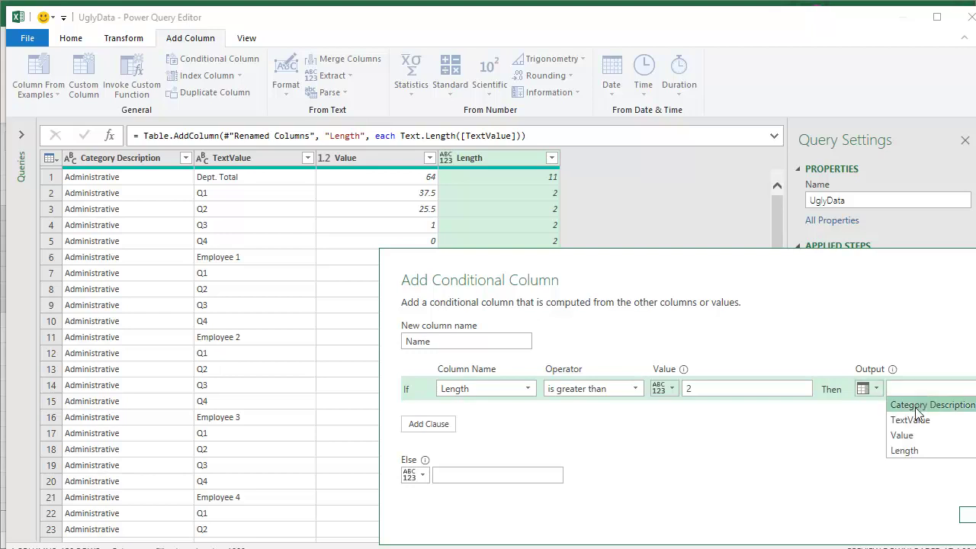
left_click(915, 420)
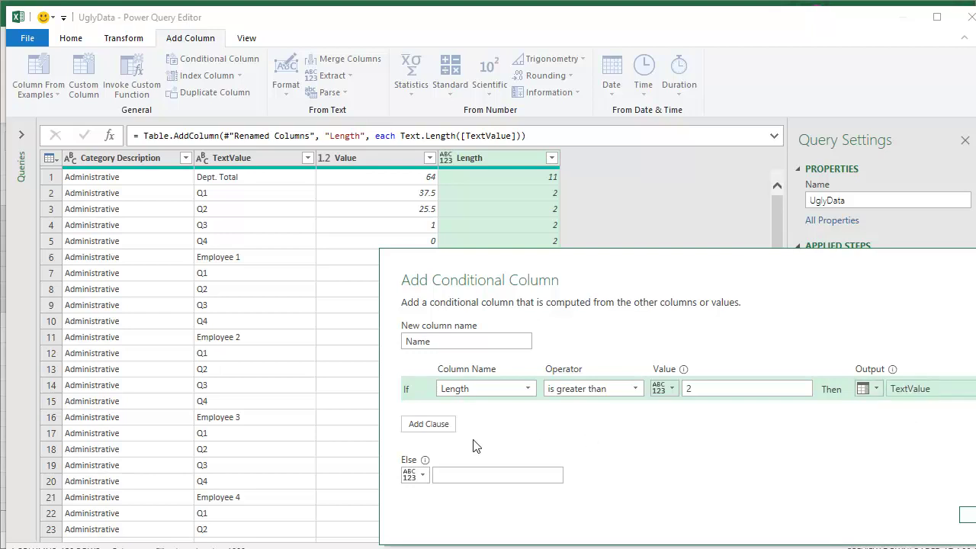
left_click(467, 475)
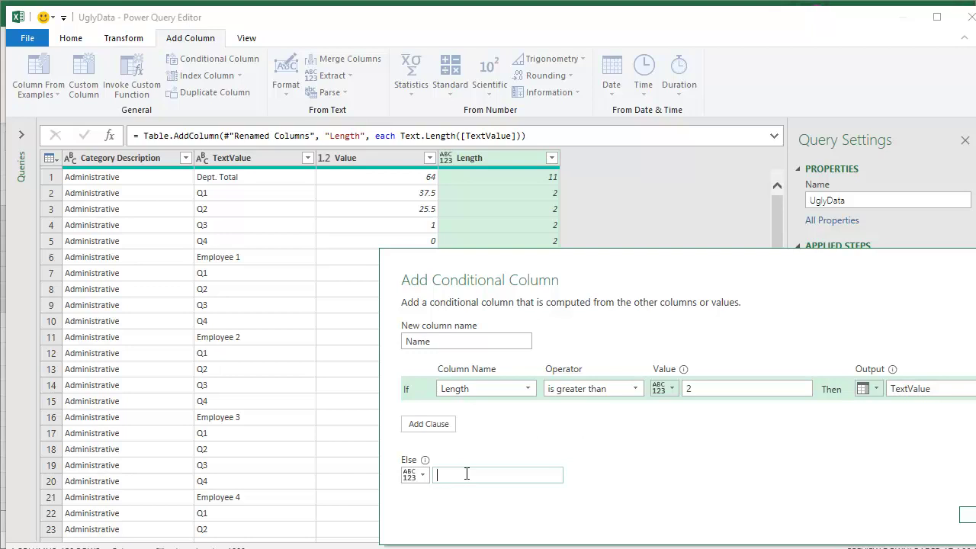
type("null")
left_click(970, 517)
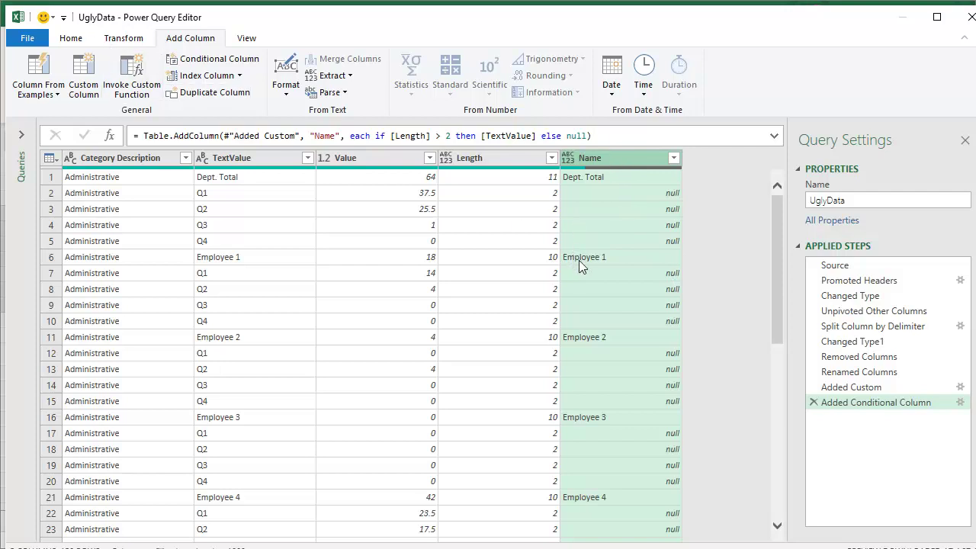
Step: Fill the Name column down and move it between Category Description and TextValue
left_click(132, 40)
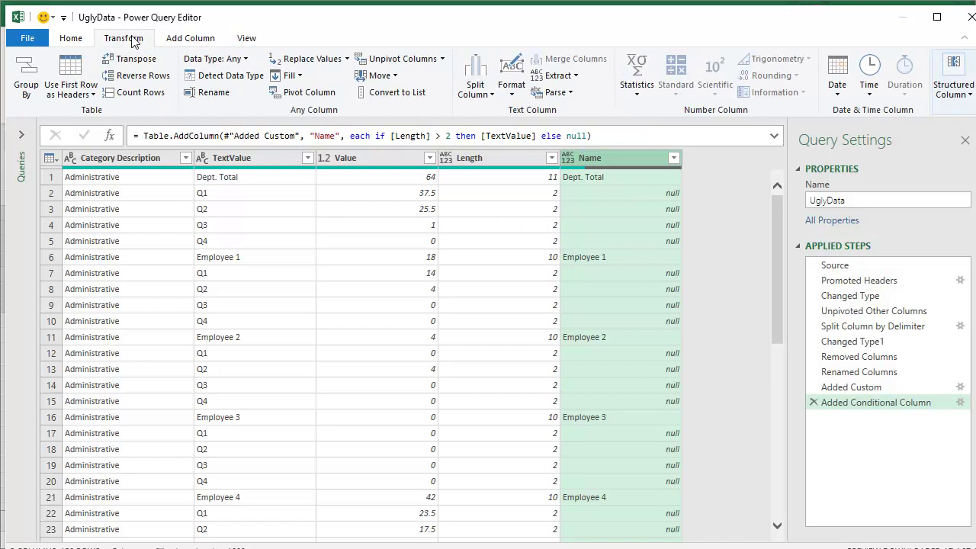
left_click(289, 76)
left_click(304, 96)
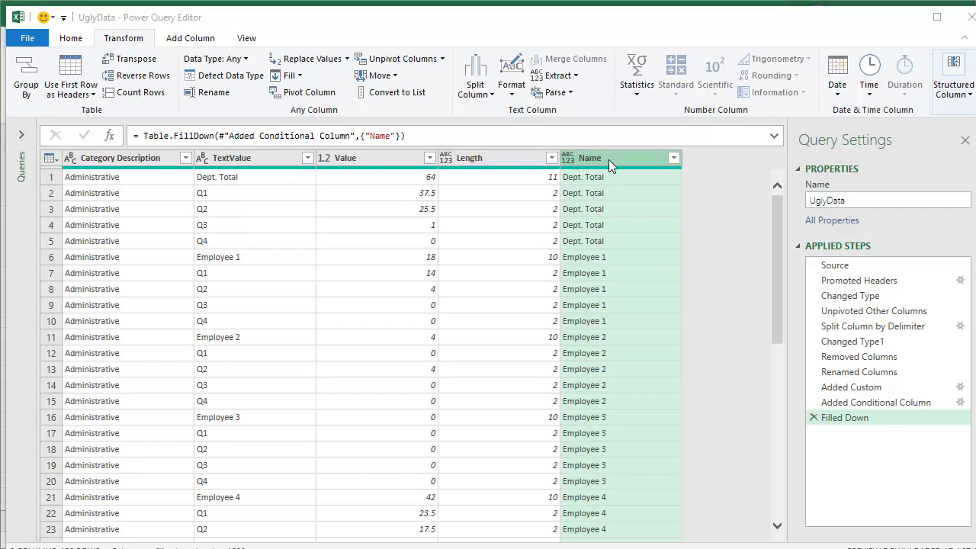
left_click_drag(608, 160, 231, 153)
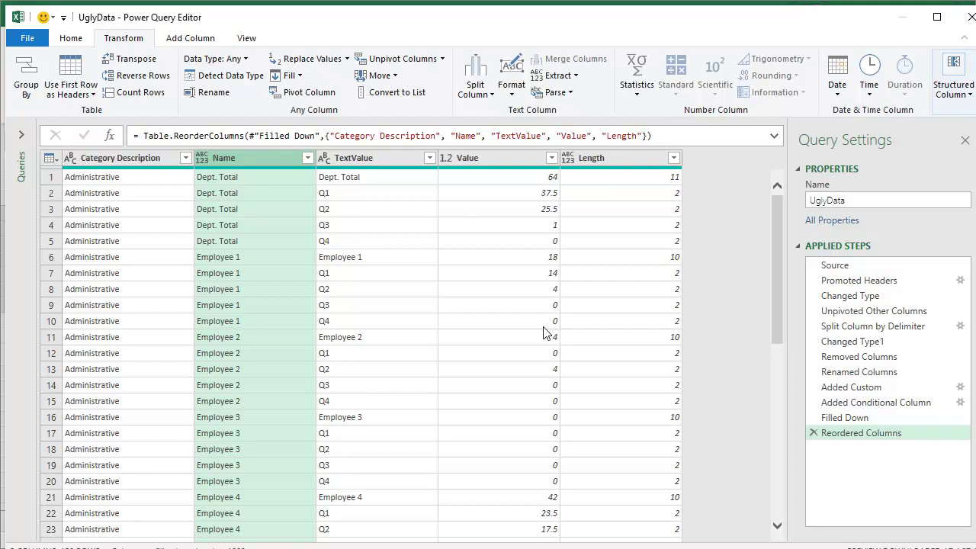
Step: Filter the TextValue column to keep only the Q1, Q2, Q3 and Q4 rows
left_click(429, 157)
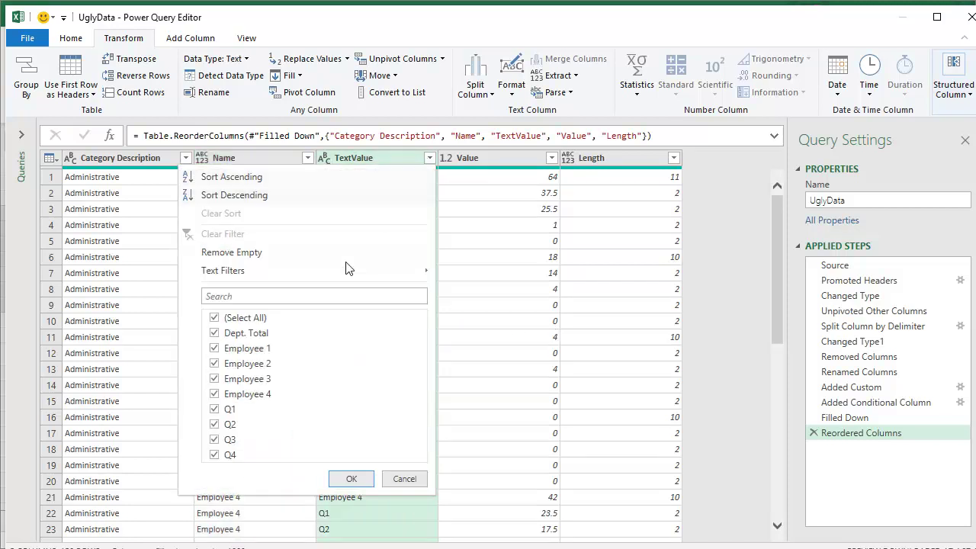
left_click(214, 317)
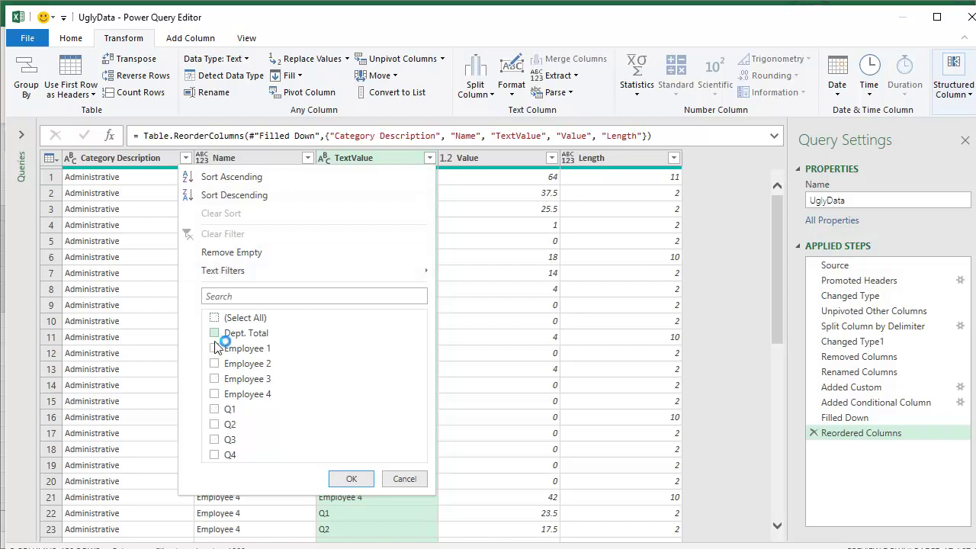
left_click(214, 409)
left_click(215, 424)
left_click(215, 439)
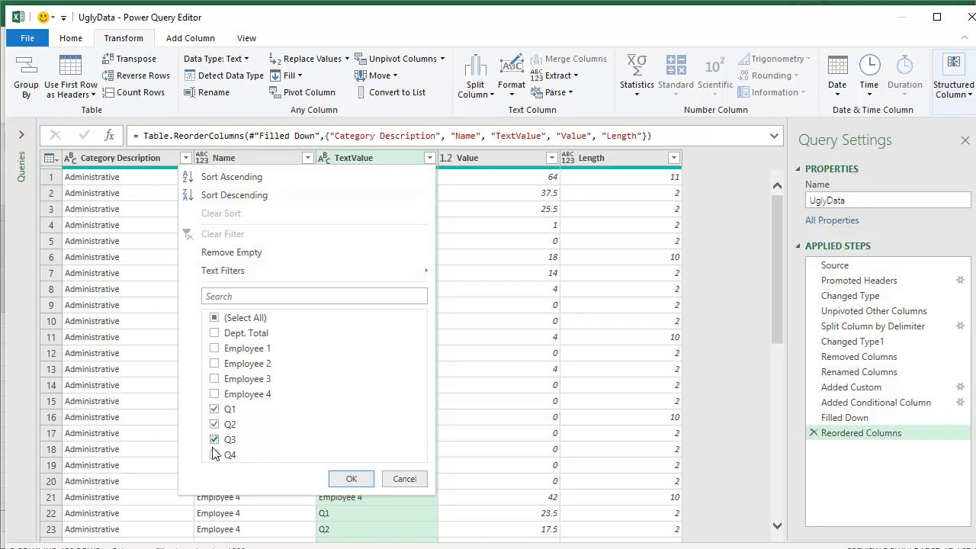
left_click(214, 454)
left_click(352, 478)
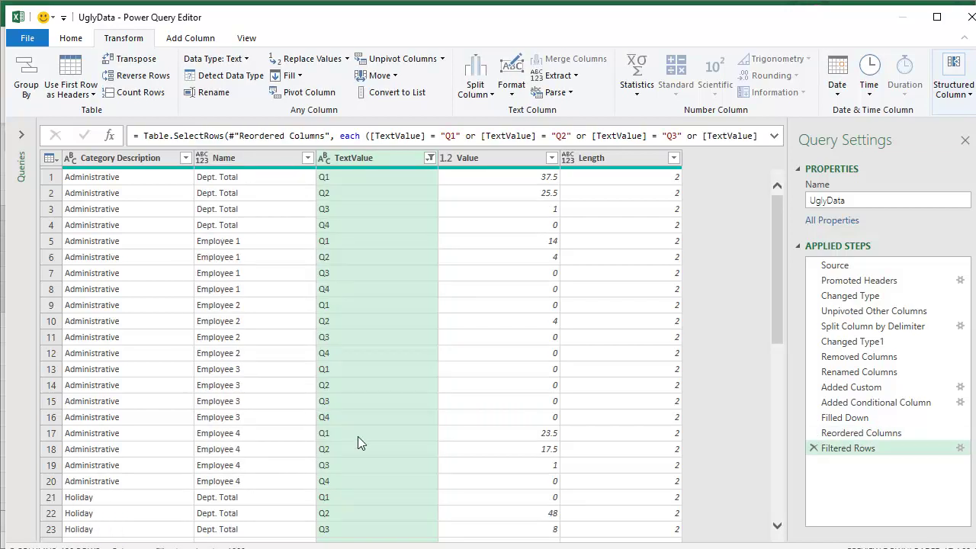
Step: Filter the Name column with a text filter to keep only rows that do not equal Dept. Total
left_click(246, 158)
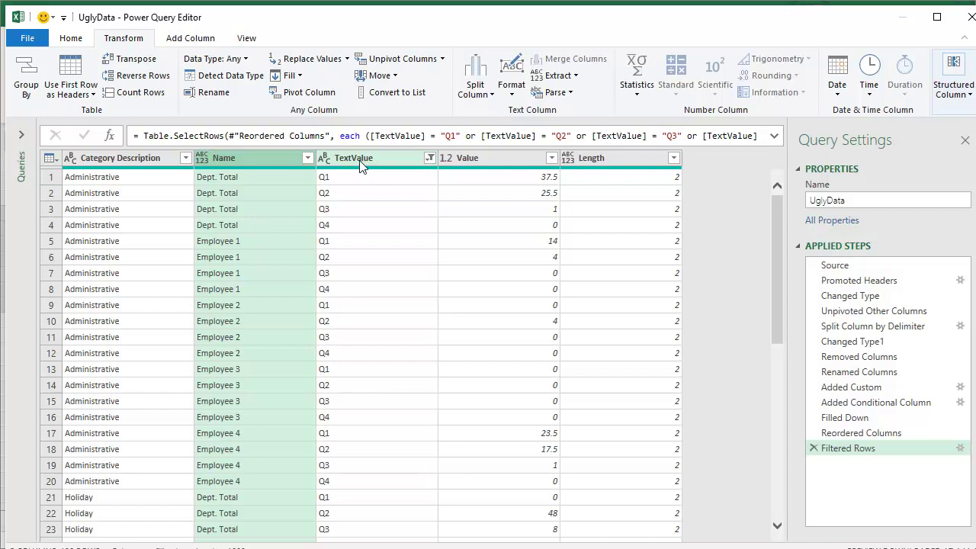
left_click(308, 159)
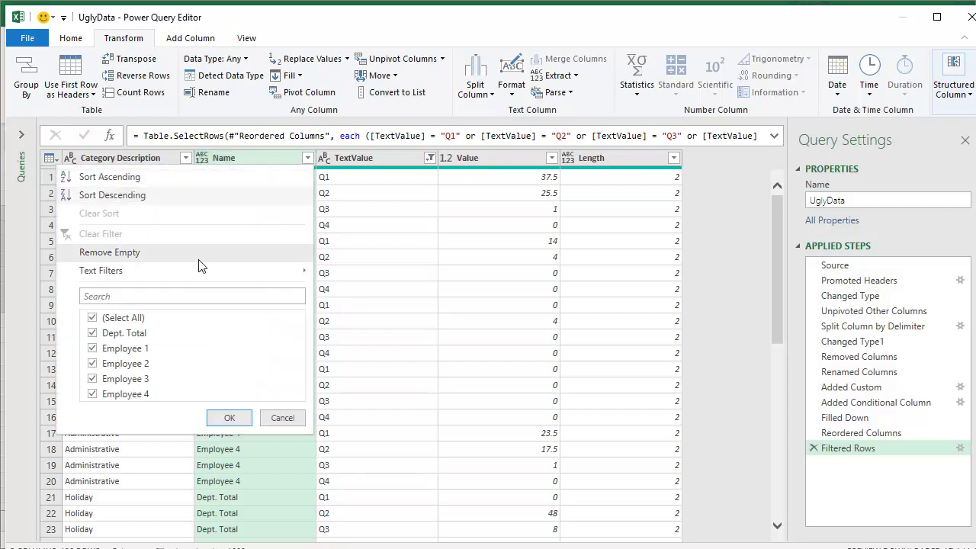
mouse_move(193, 271)
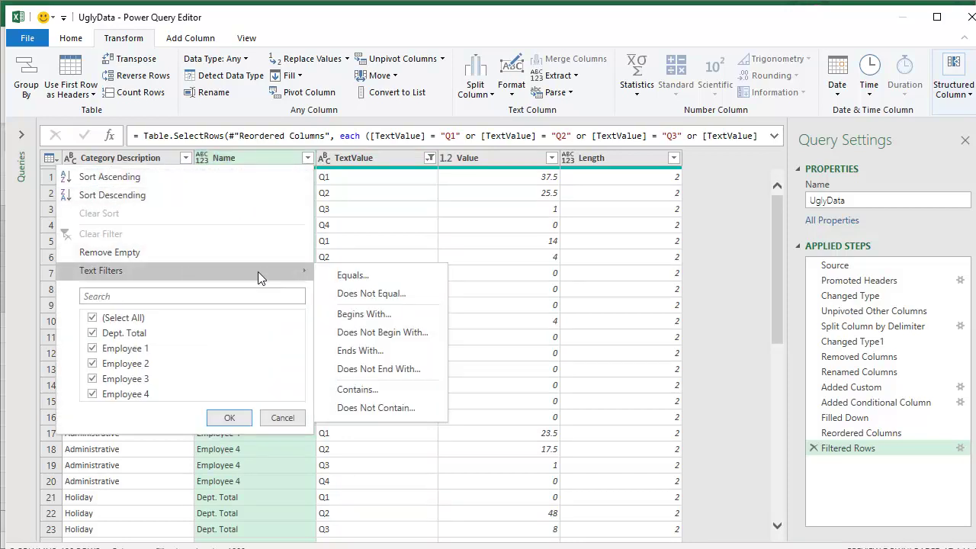
left_click(351, 294)
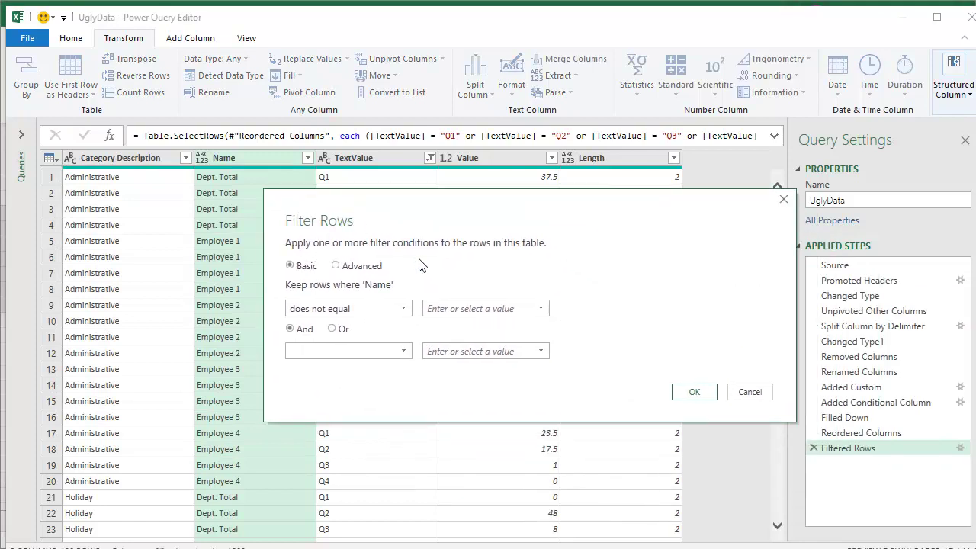
left_click(434, 307)
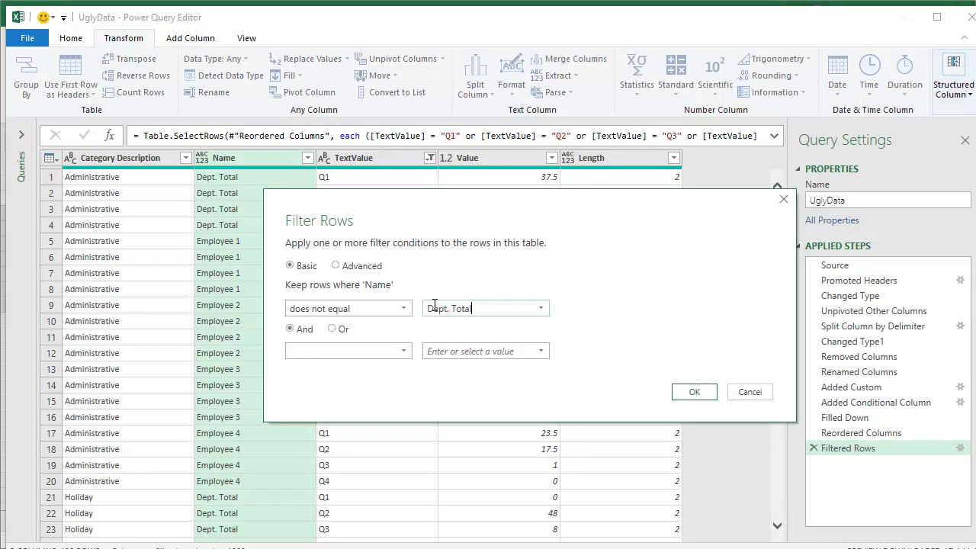
left_click(693, 392)
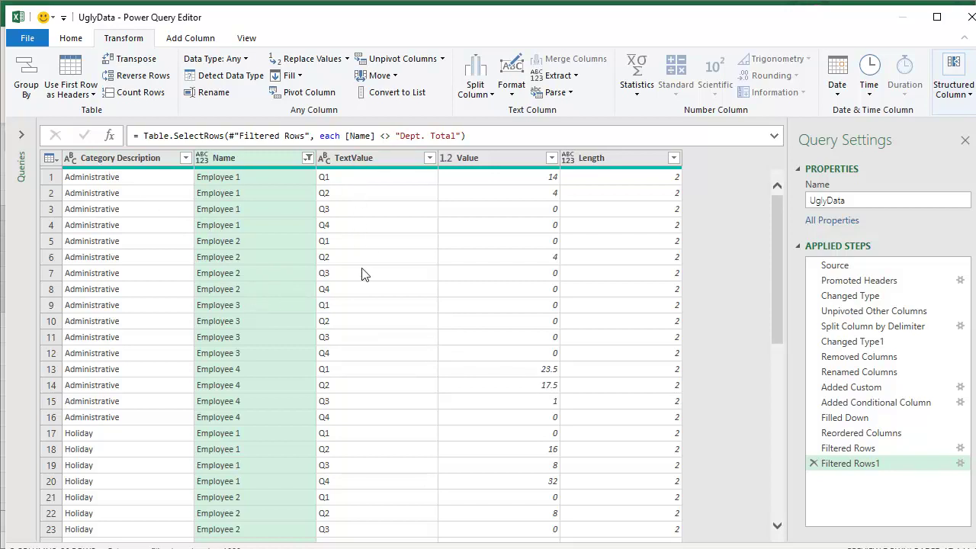
Step: Remove the Length column from the query
left_click(599, 157)
right_click(599, 157)
left_click(618, 187)
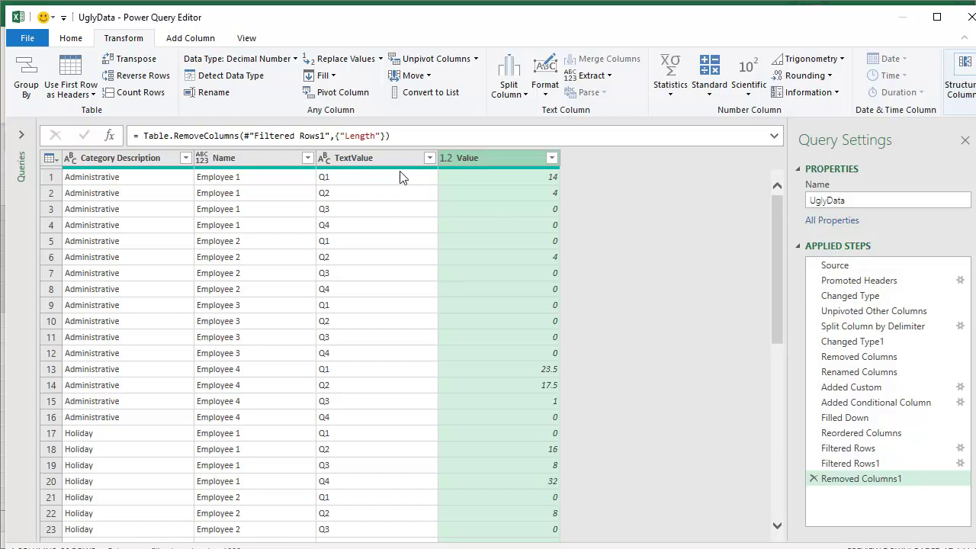
Step: Pivot the TextValue column using Value as the values column and Sum as the aggregate function
left_click(382, 160)
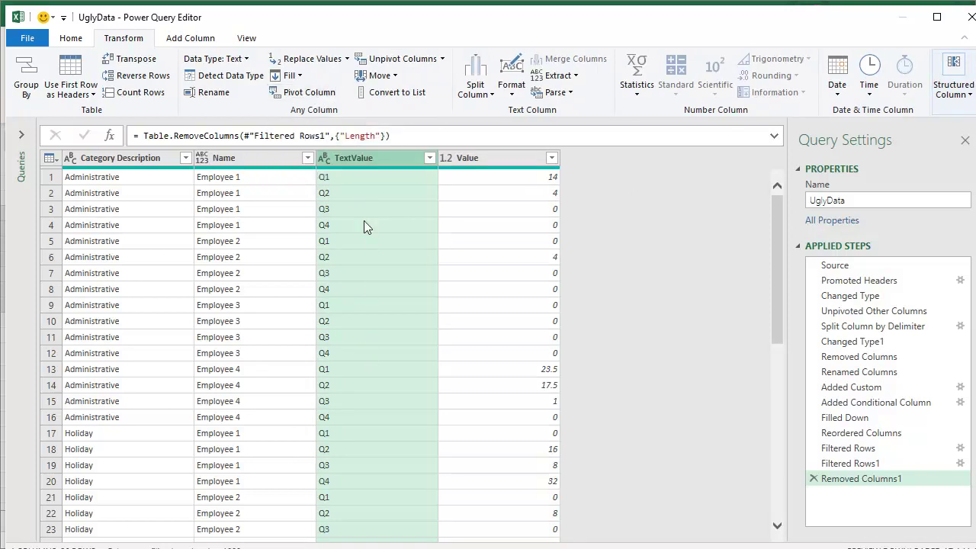
left_click(294, 95)
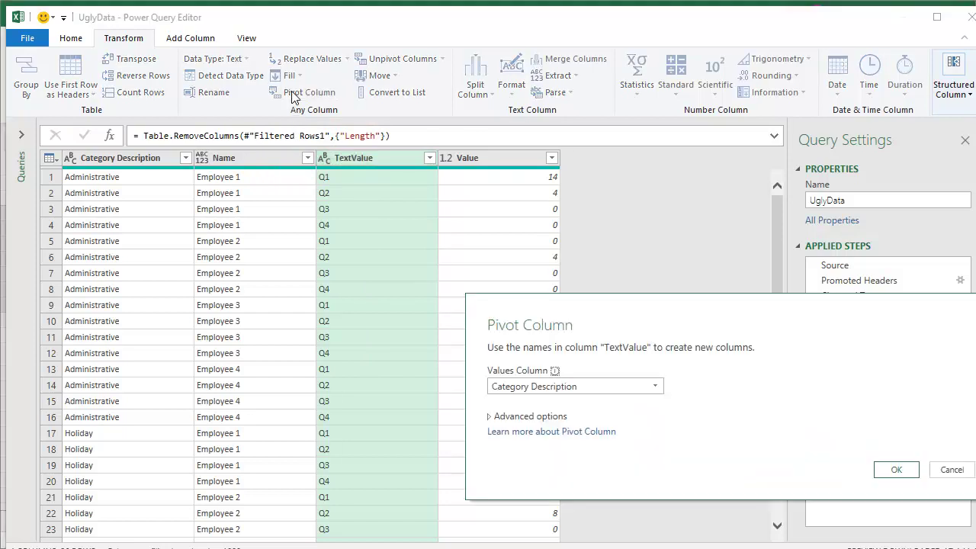
left_click_drag(570, 318, 266, 221)
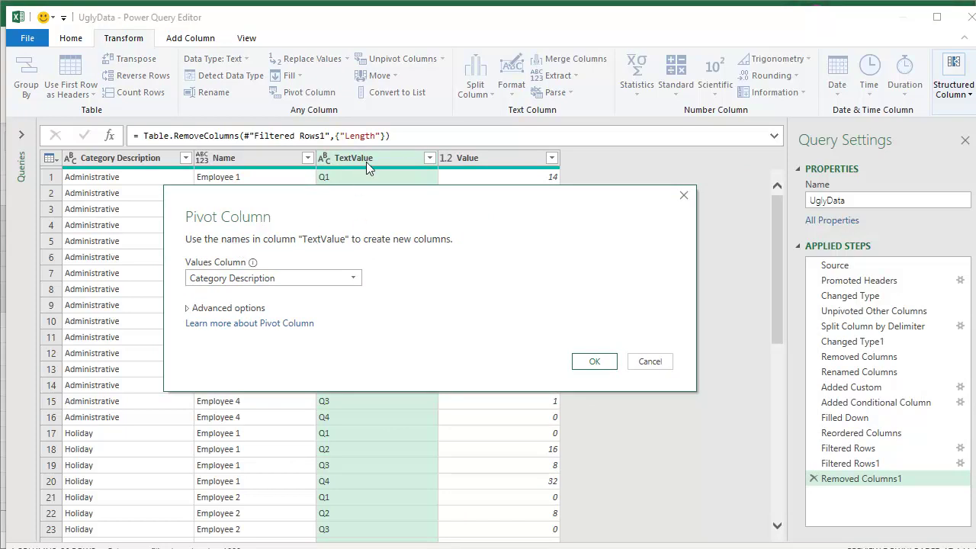
left_click(356, 282)
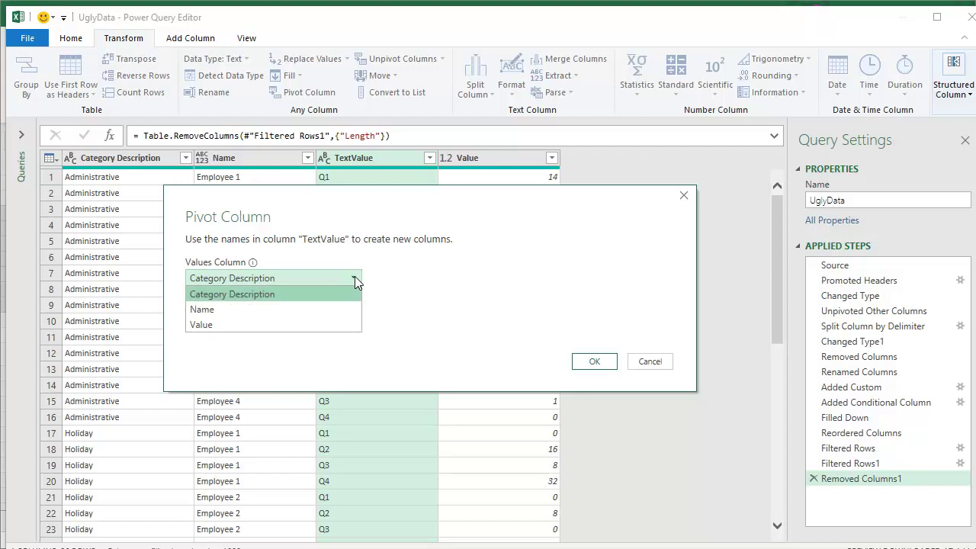
left_click(222, 329)
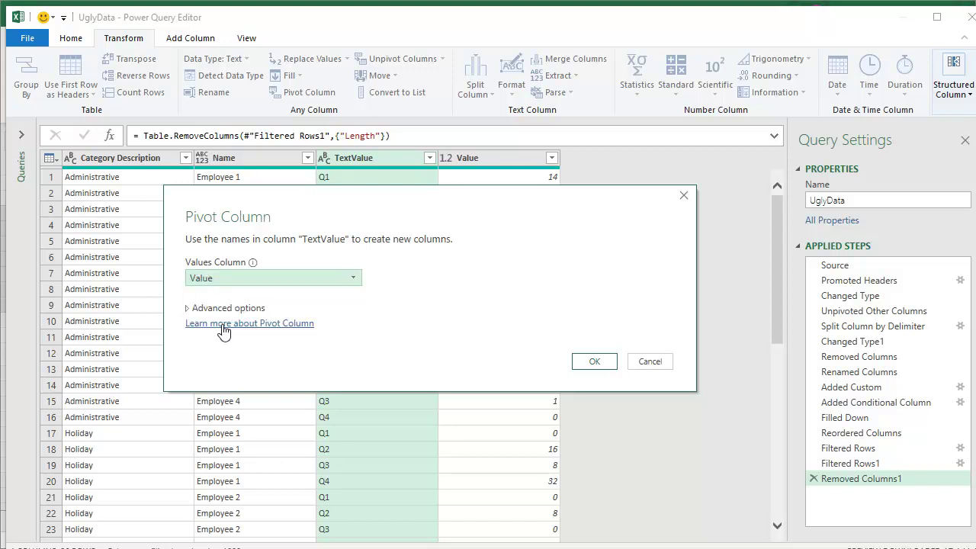
left_click(190, 308)
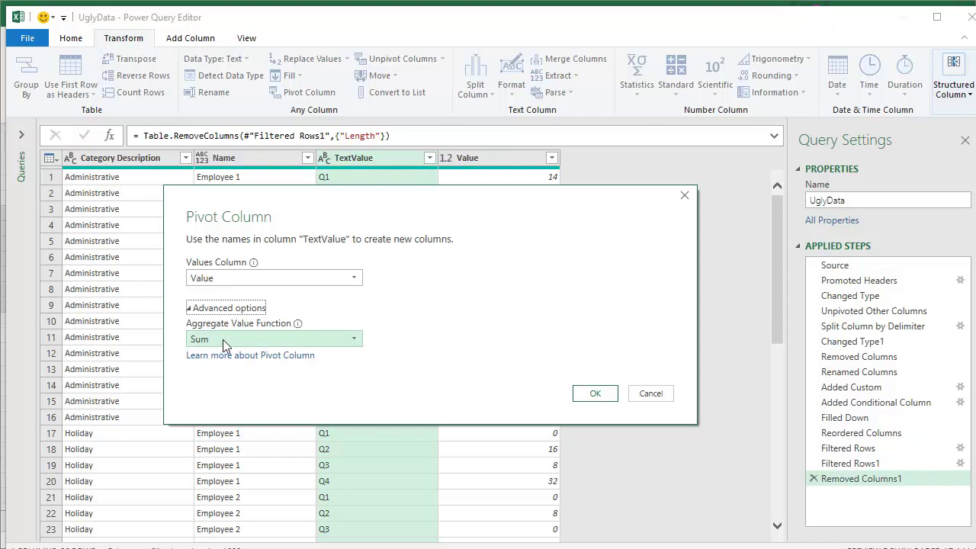
left_click(358, 340)
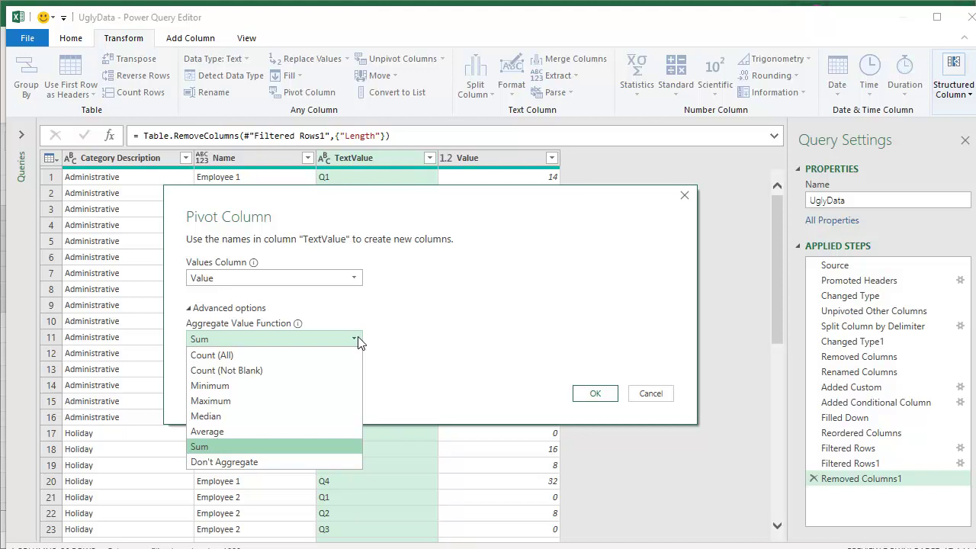
left_click(359, 342)
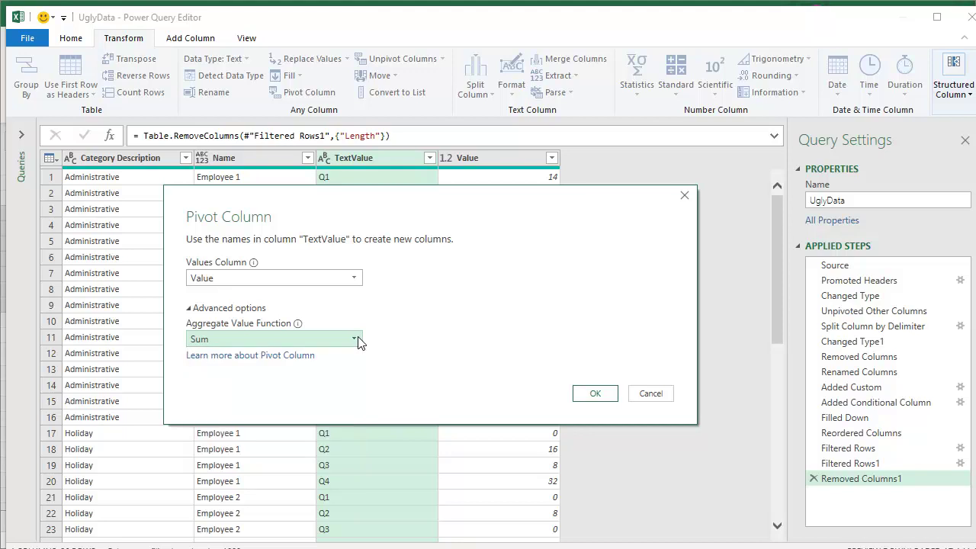
left_click(596, 394)
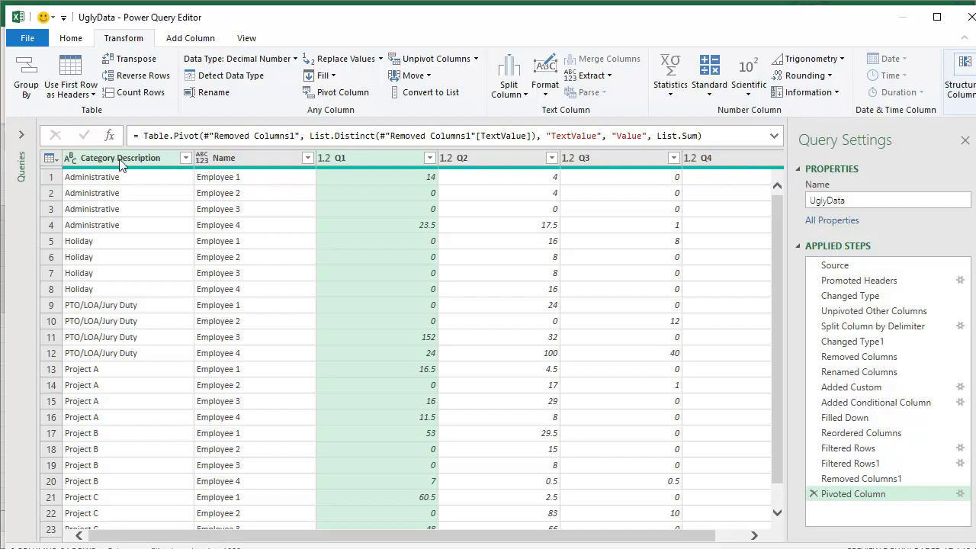
Step: Sort the rows by the Name column in ascending order
left_click(234, 160)
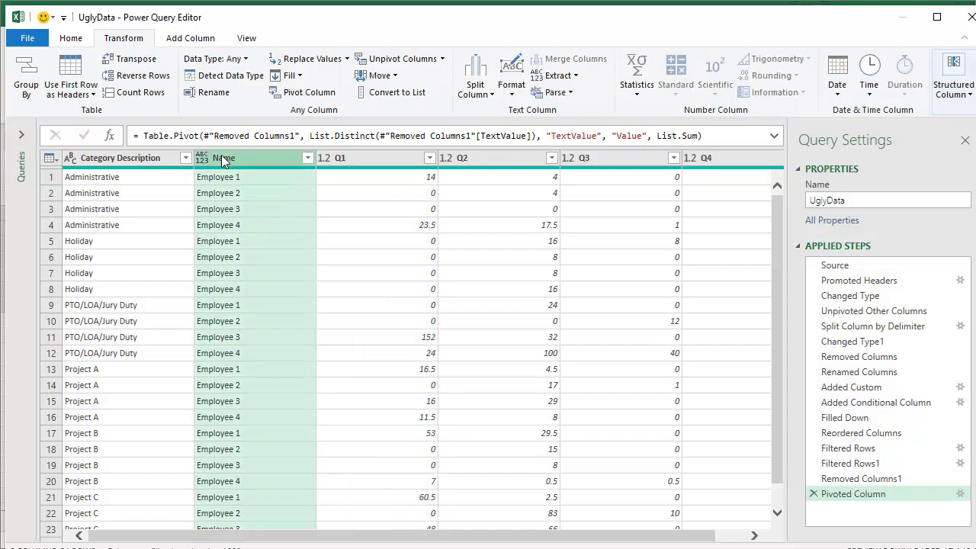
left_click(73, 38)
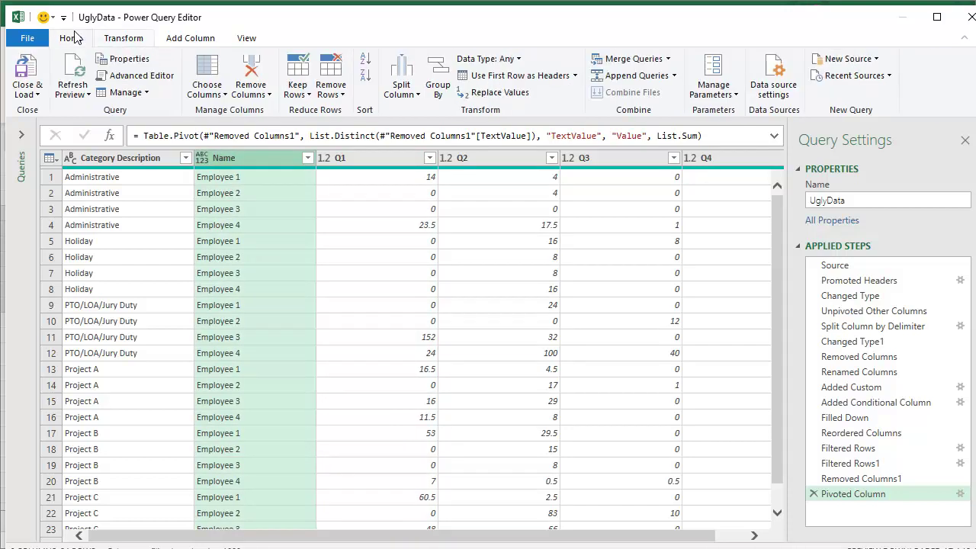
left_click(364, 61)
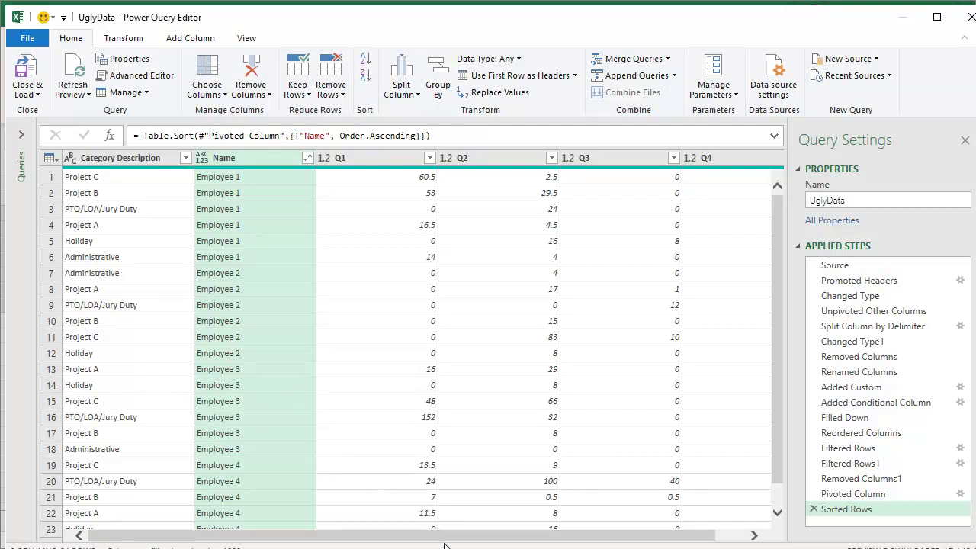
Step: Start a custom column and name it Total
left_click_drag(447, 539, 577, 541)
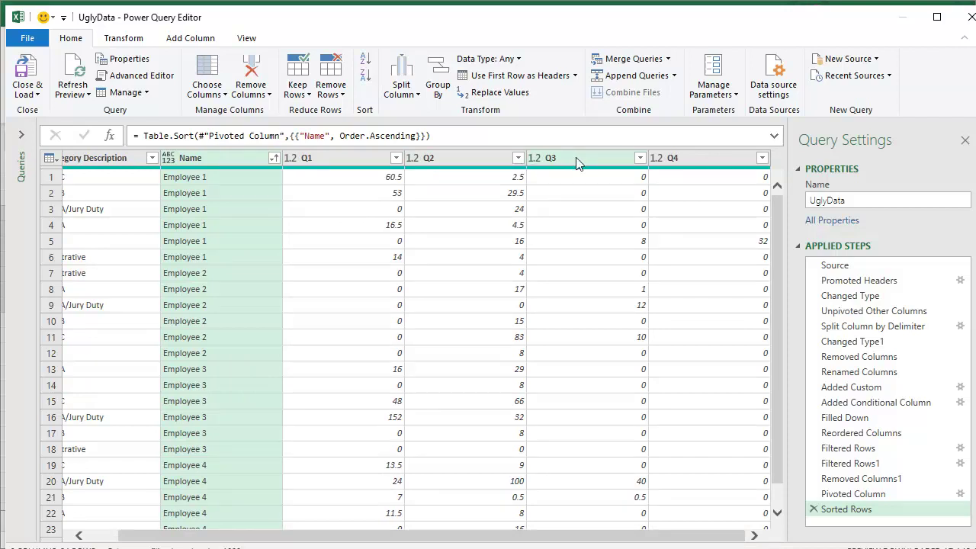
left_click(723, 159)
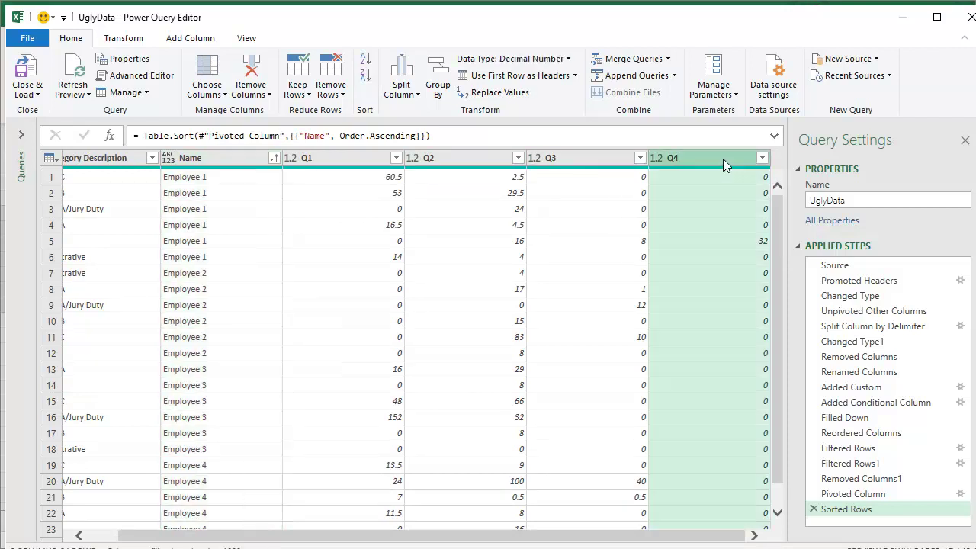
left_click(190, 38)
left_click(95, 70)
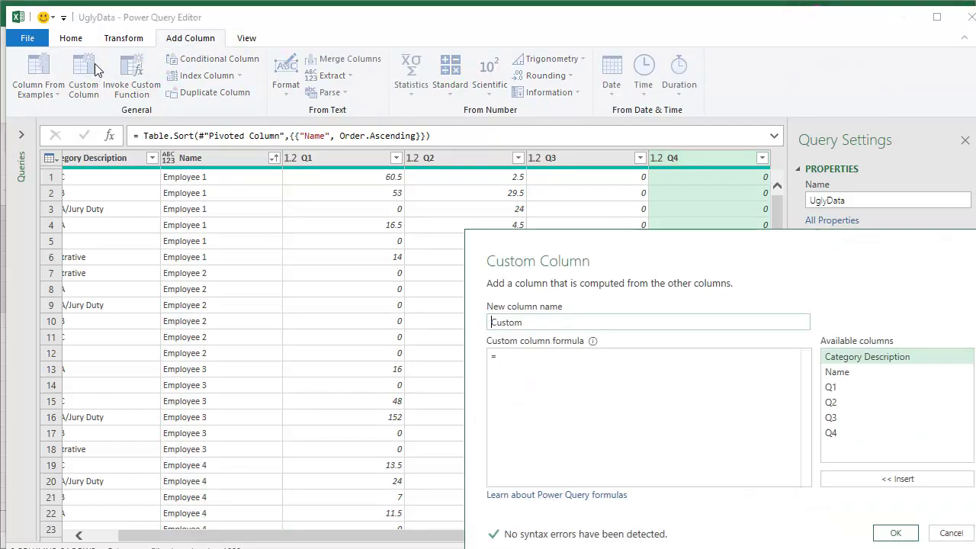
left_click_drag(684, 320, 414, 327)
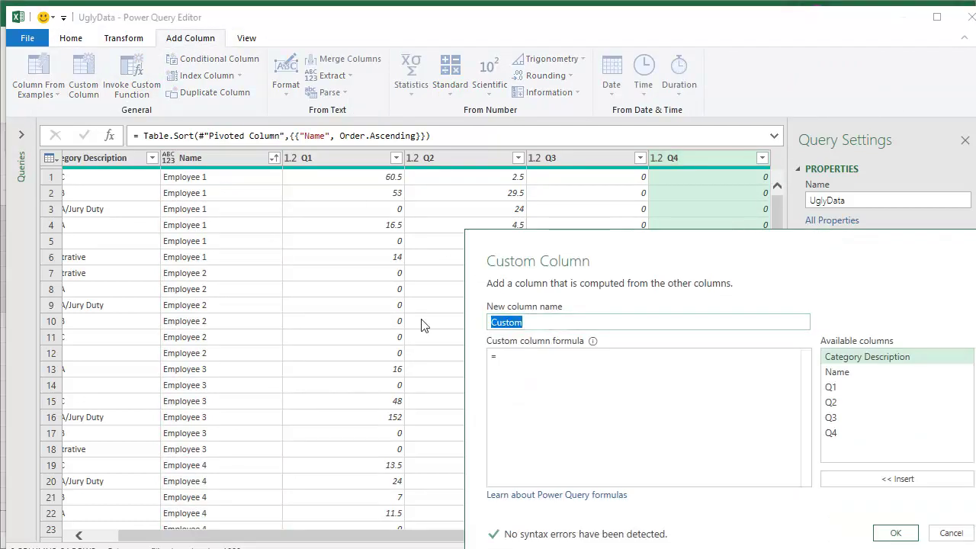
type("Total")
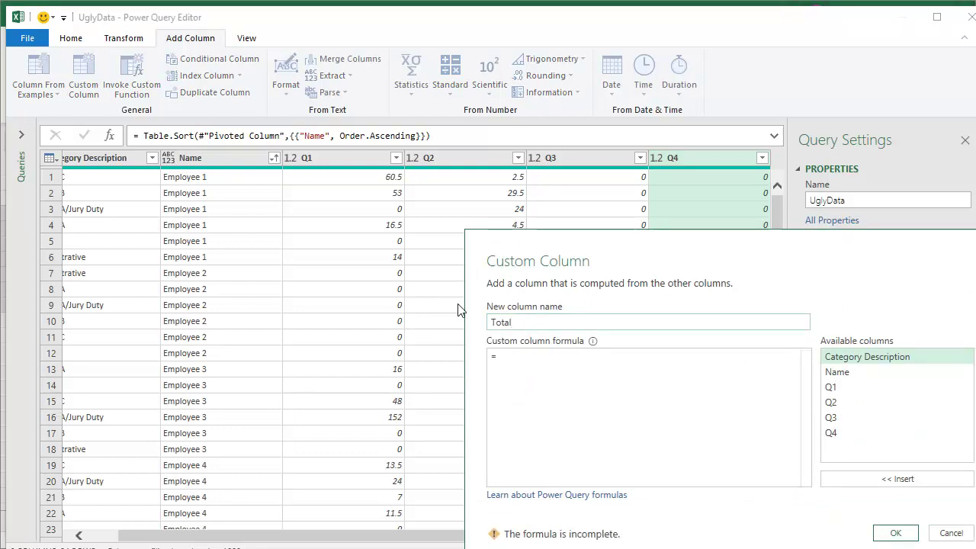
Step: Enter the formula [Q1]+[Q2]+[Q3]+[Q4] for the Total column and add it to the query
double_click(832, 386)
type("+")
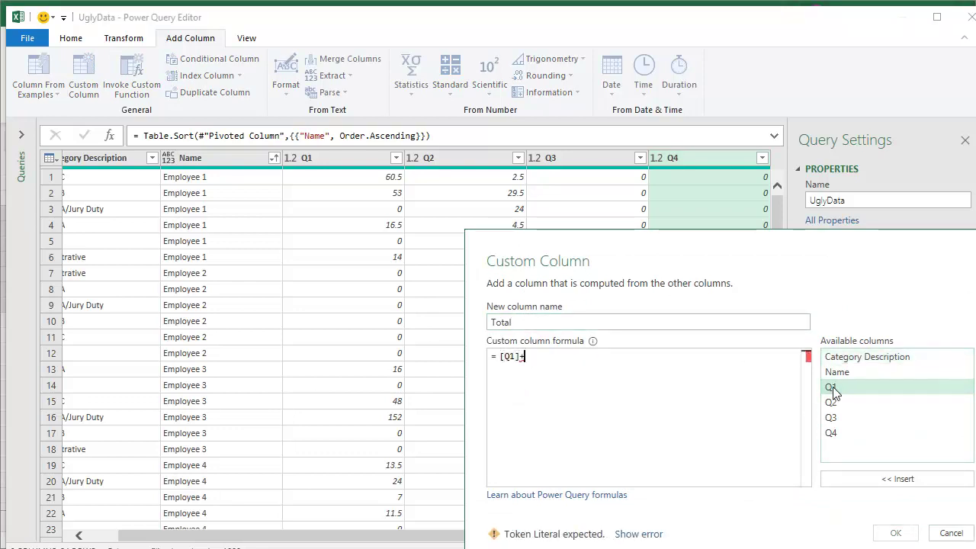
double_click(843, 405)
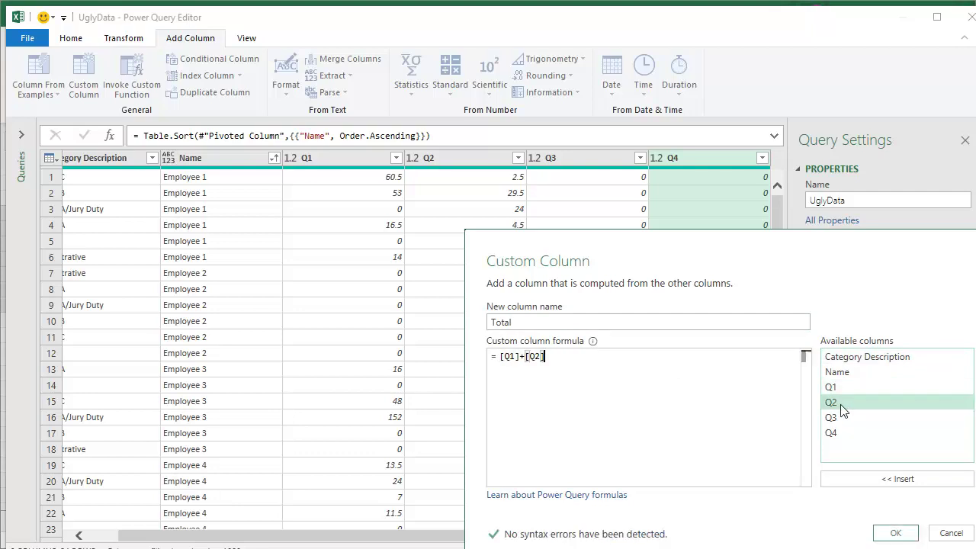
type("+")
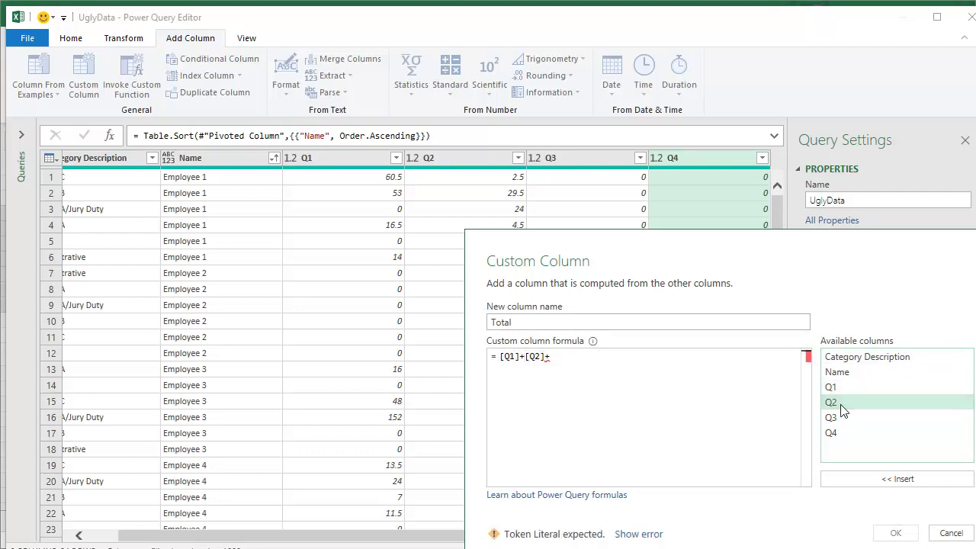
double_click(837, 418)
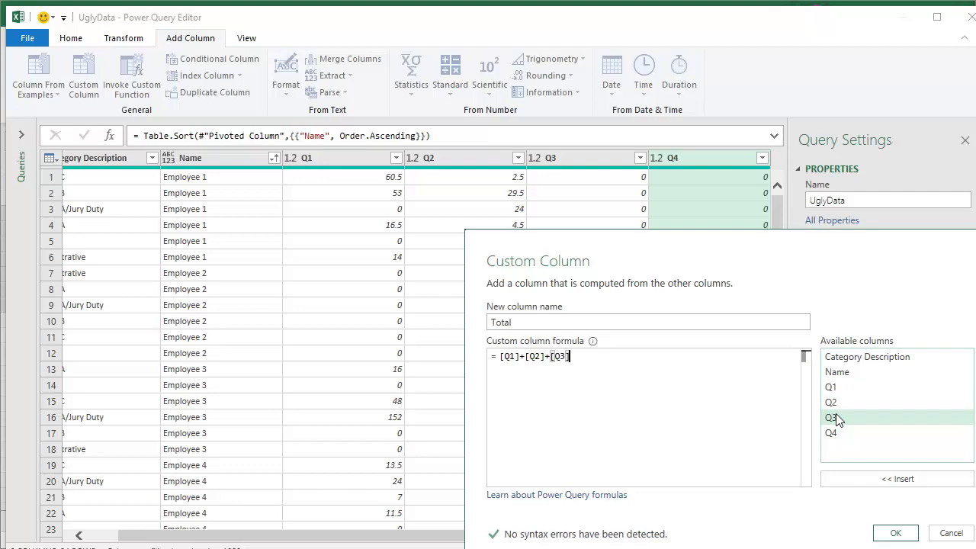
type("+")
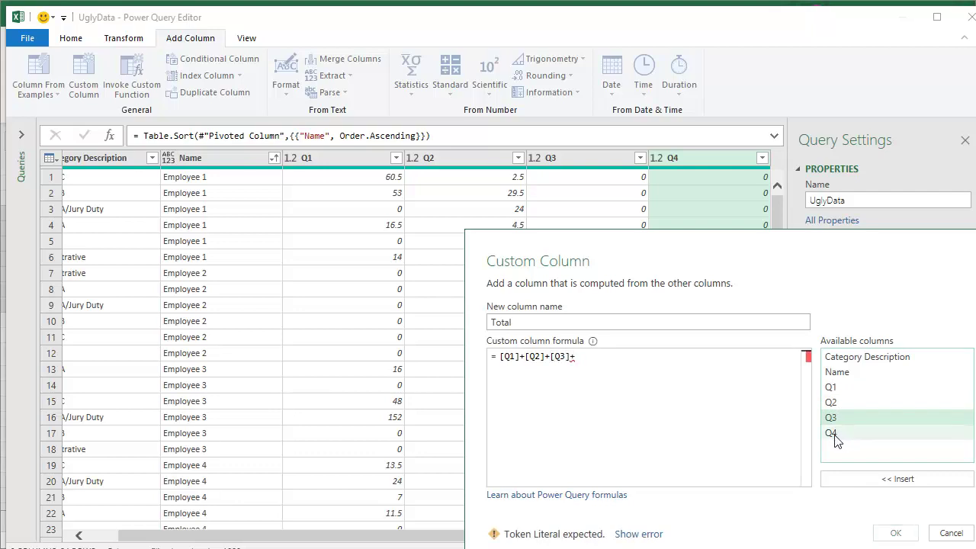
double_click(833, 433)
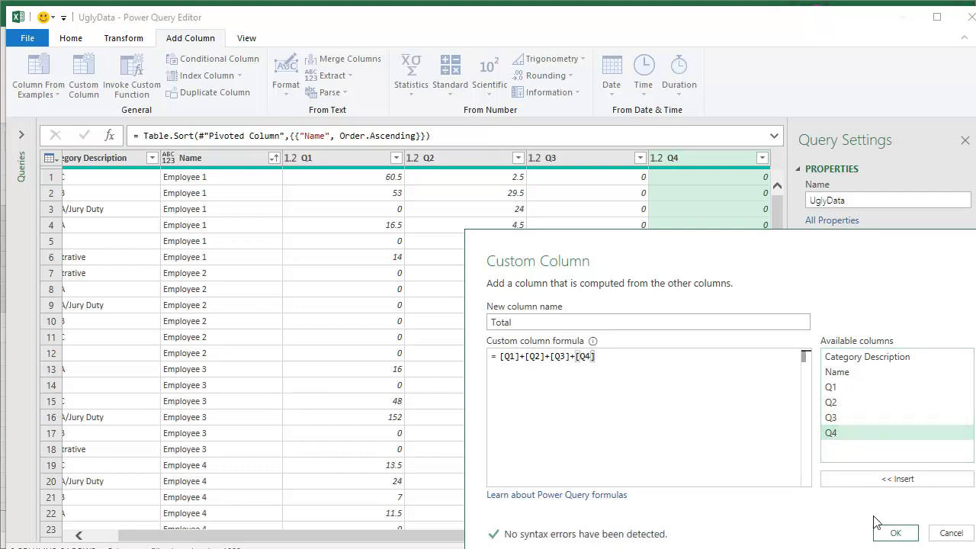
left_click(896, 533)
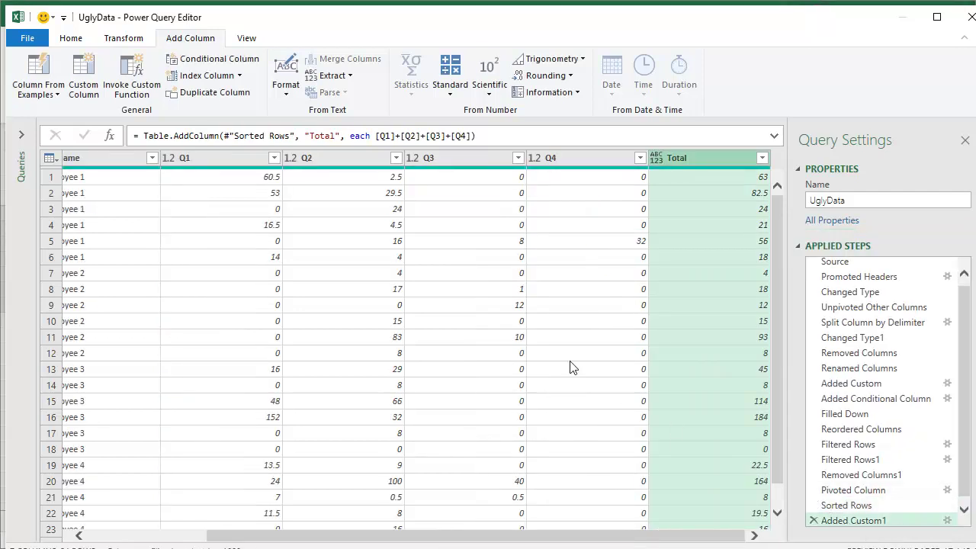
Step: Load the finished query into a new Excel worksheet and compare it with the desired layout on Sheet1
left_click(70, 37)
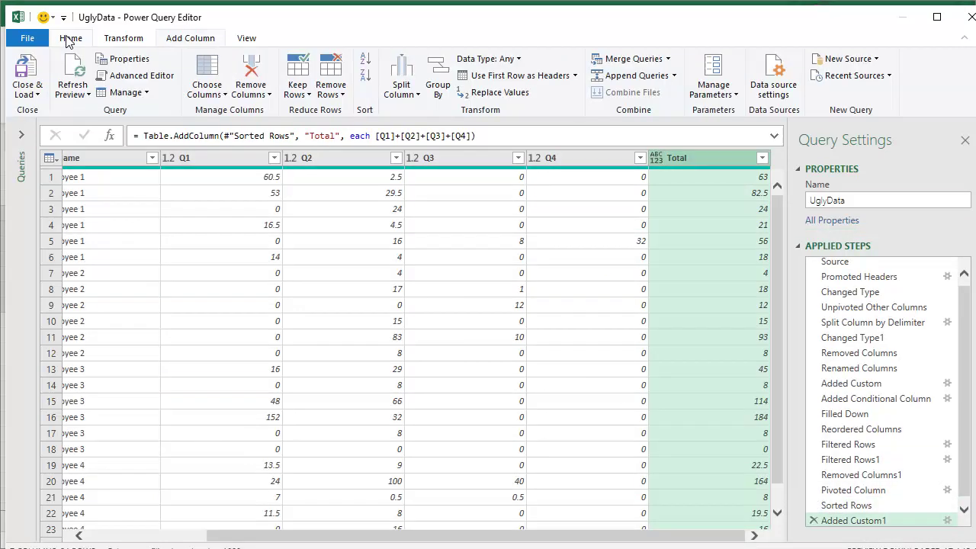
left_click(27, 67)
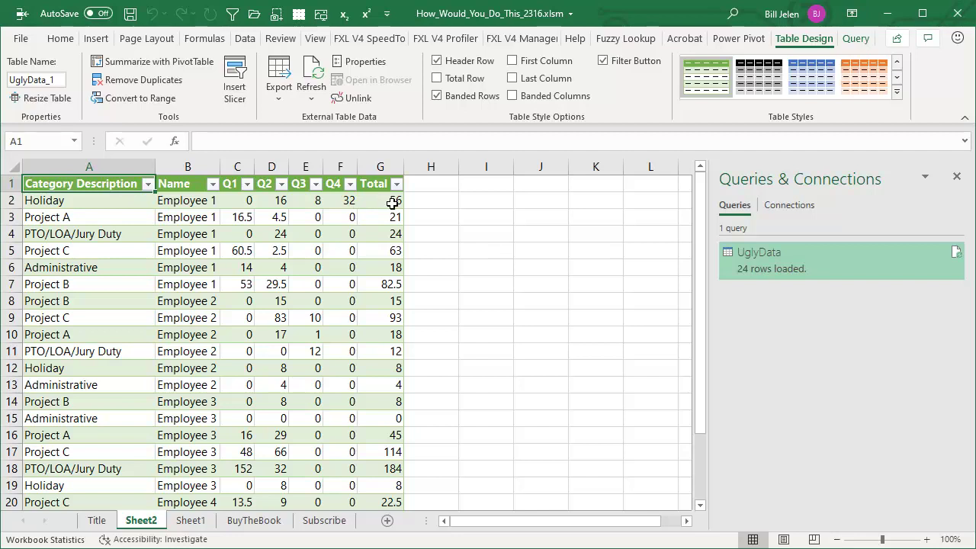
left_click(190, 521)
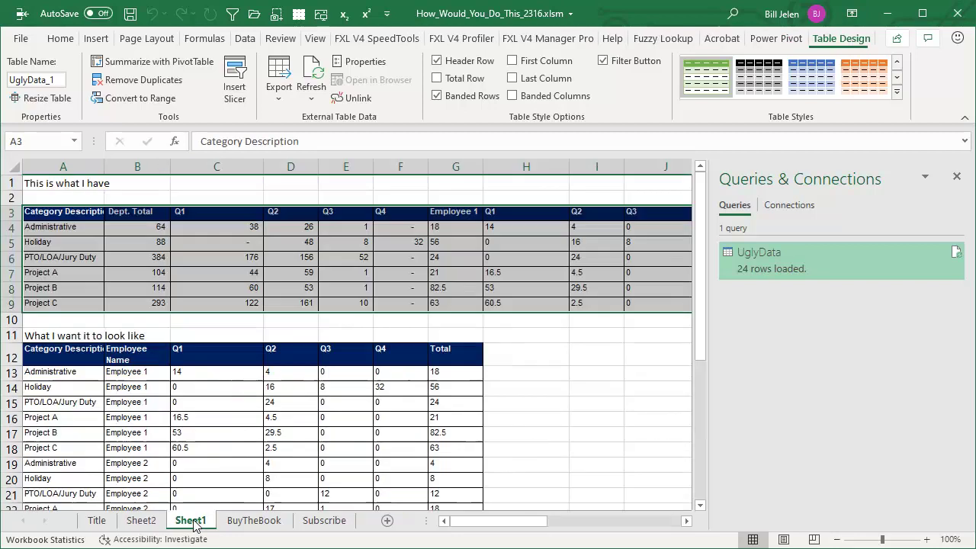
left_click(141, 521)
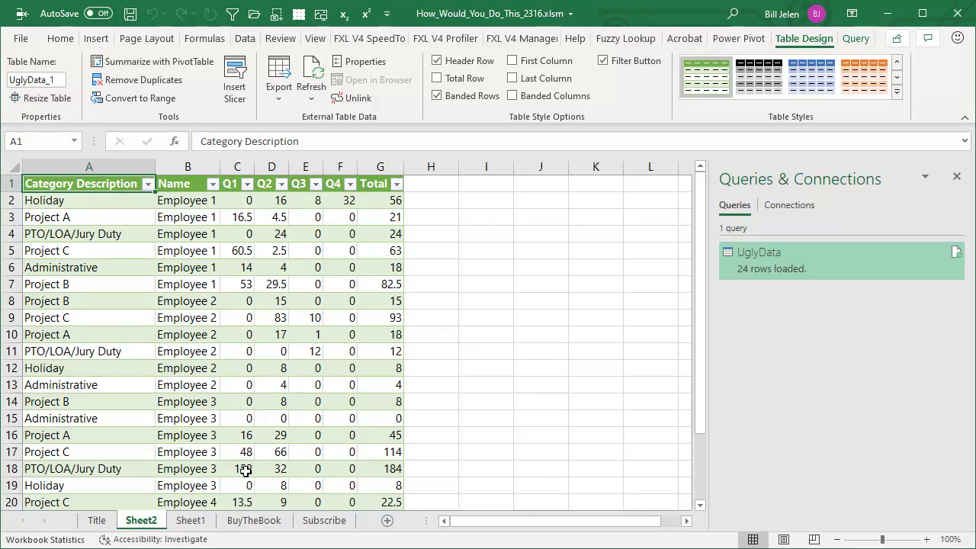
Step: View the BuyTheBook sheet with Queries & Connections closed, and open the Subscribe sheet
left_click(190, 521)
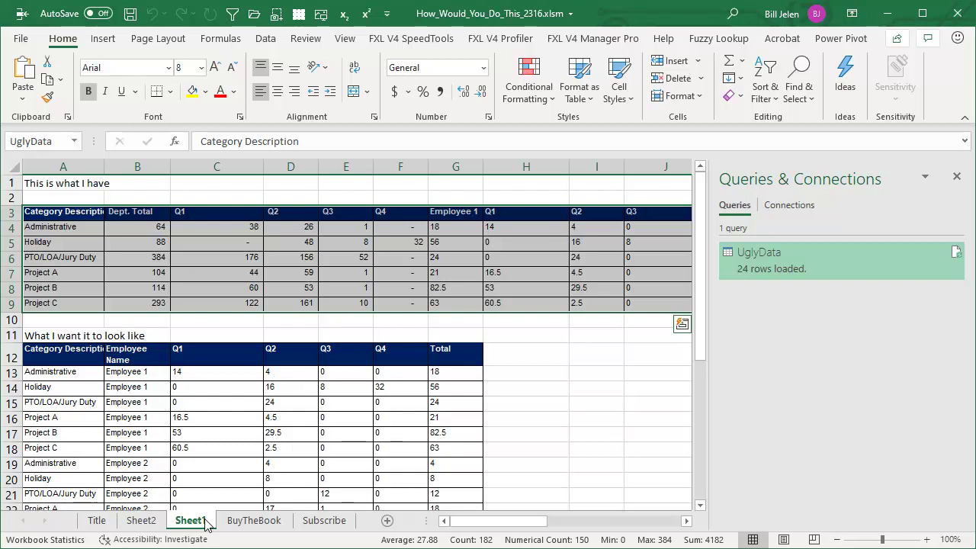
left_click(248, 525)
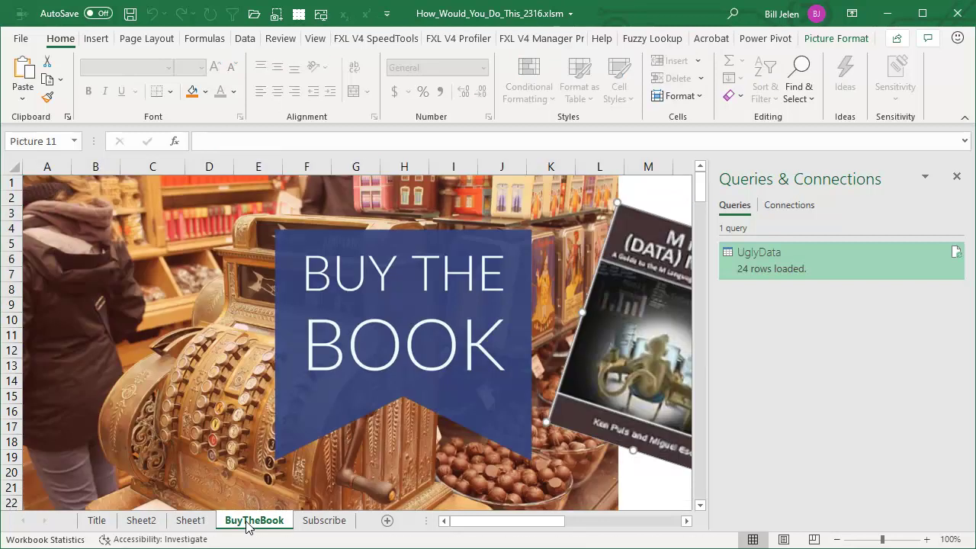
left_click(956, 177)
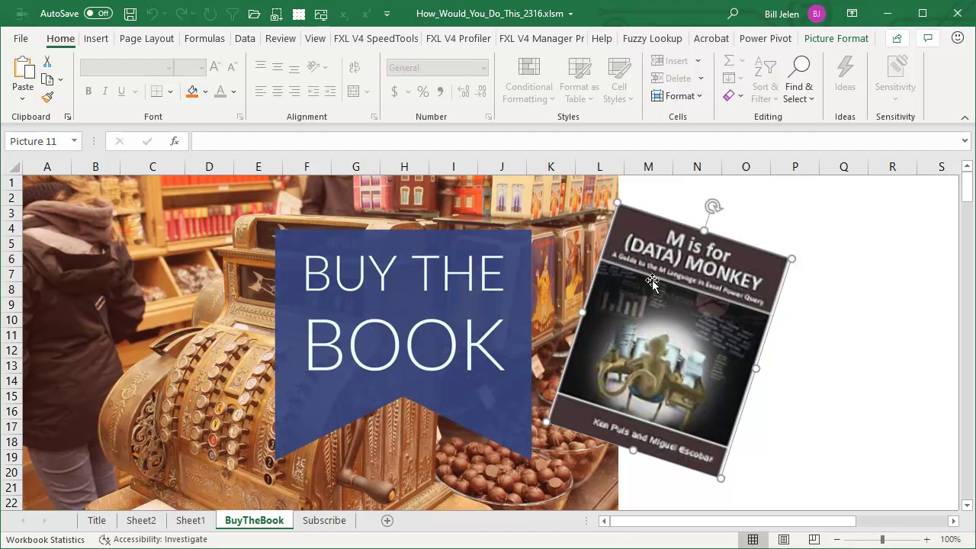
left_click(795, 347)
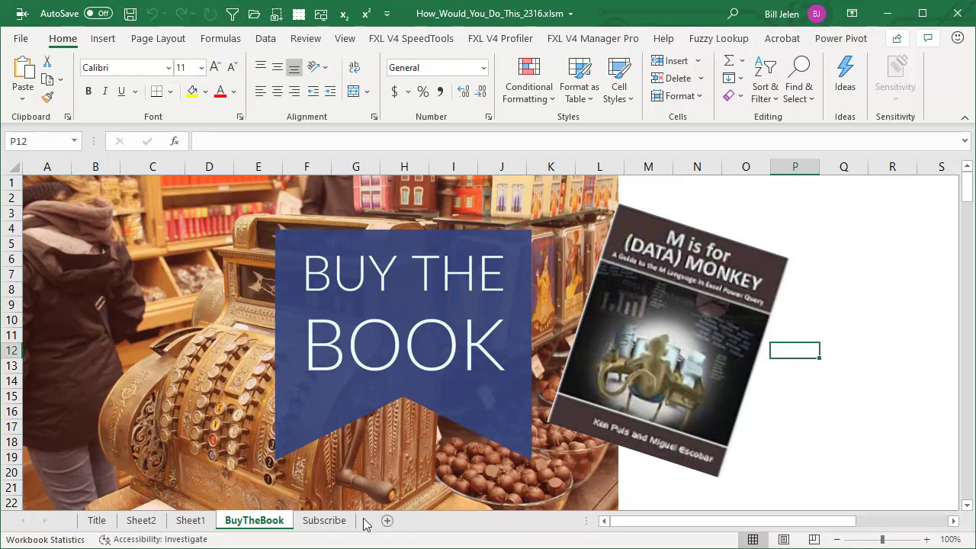
left_click(324, 520)
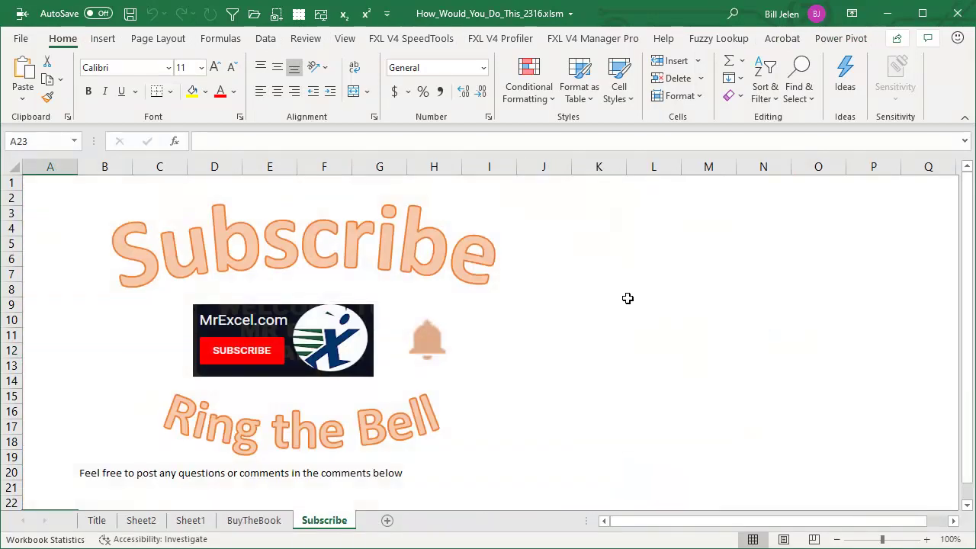